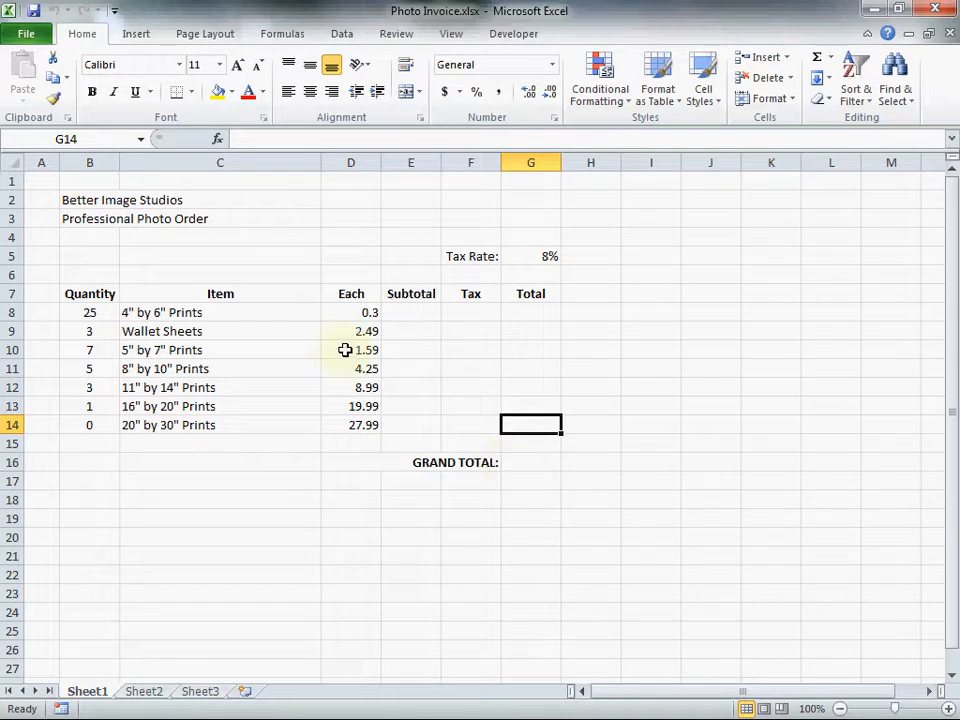
Merge and center the "Better Image Studios" title across B2:G2 and format it as 18-point bold.
drag(82, 201, 517, 199)
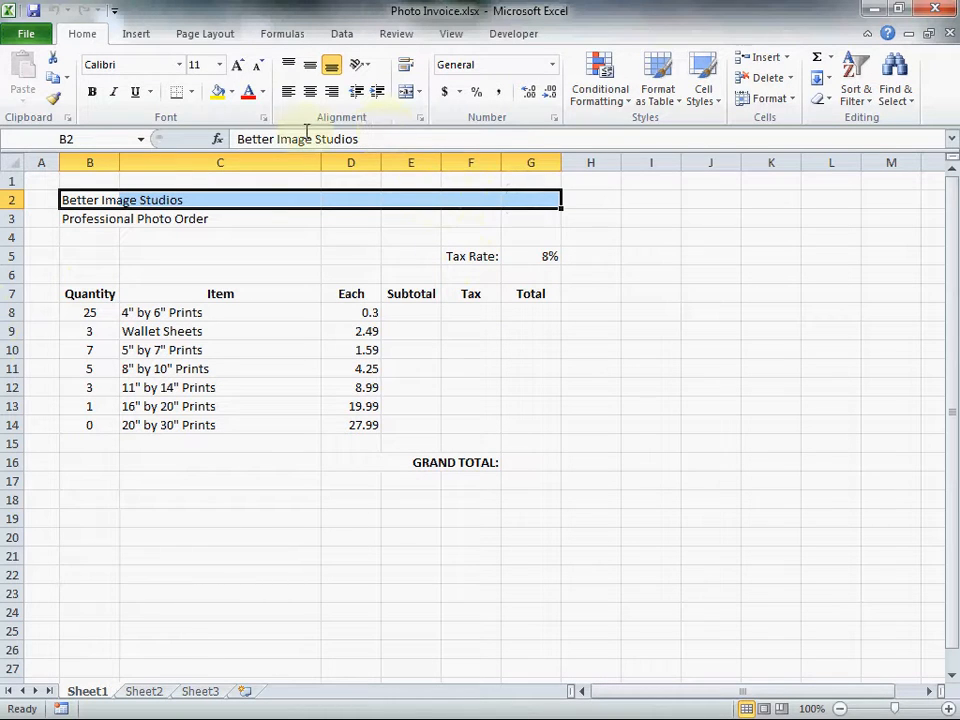
click(406, 93)
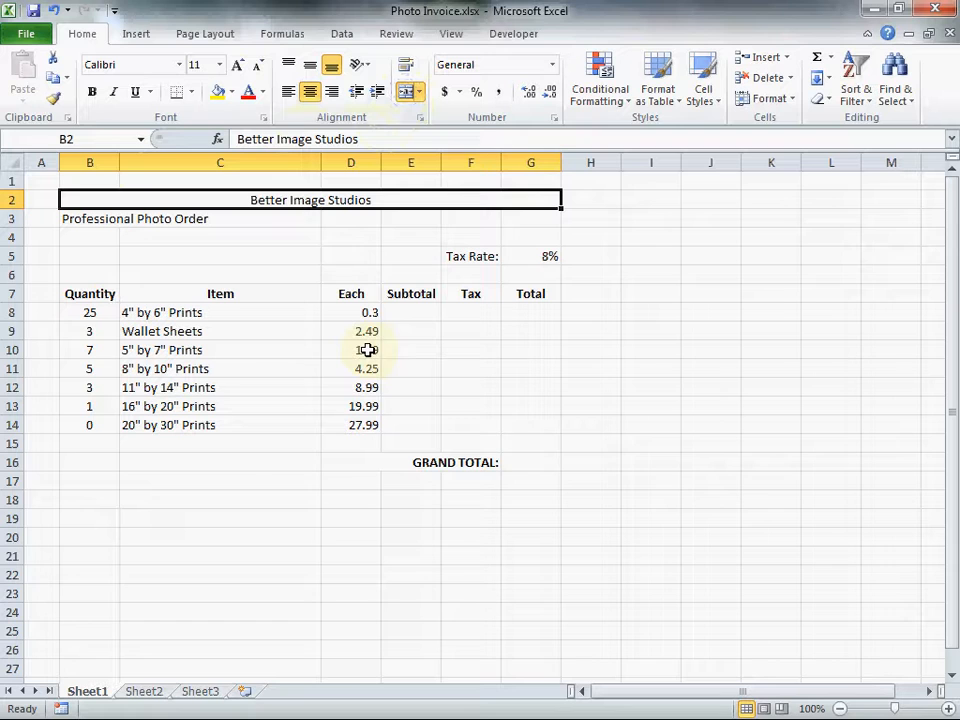
click(237, 65)
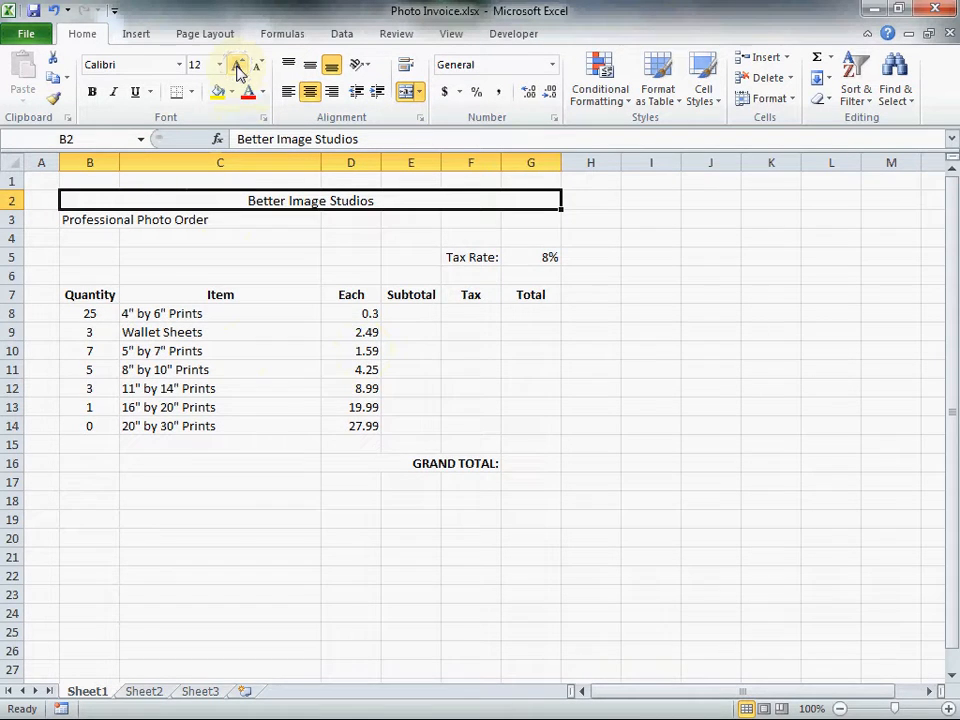
click(237, 65)
click(237, 65)
click(237, 65)
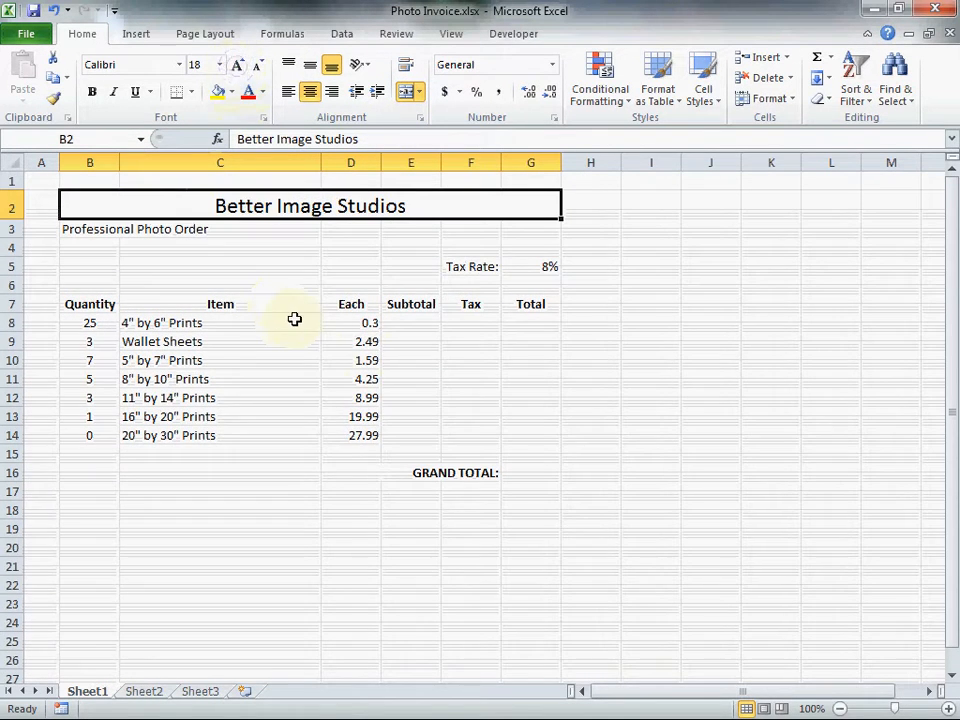
click(91, 92)
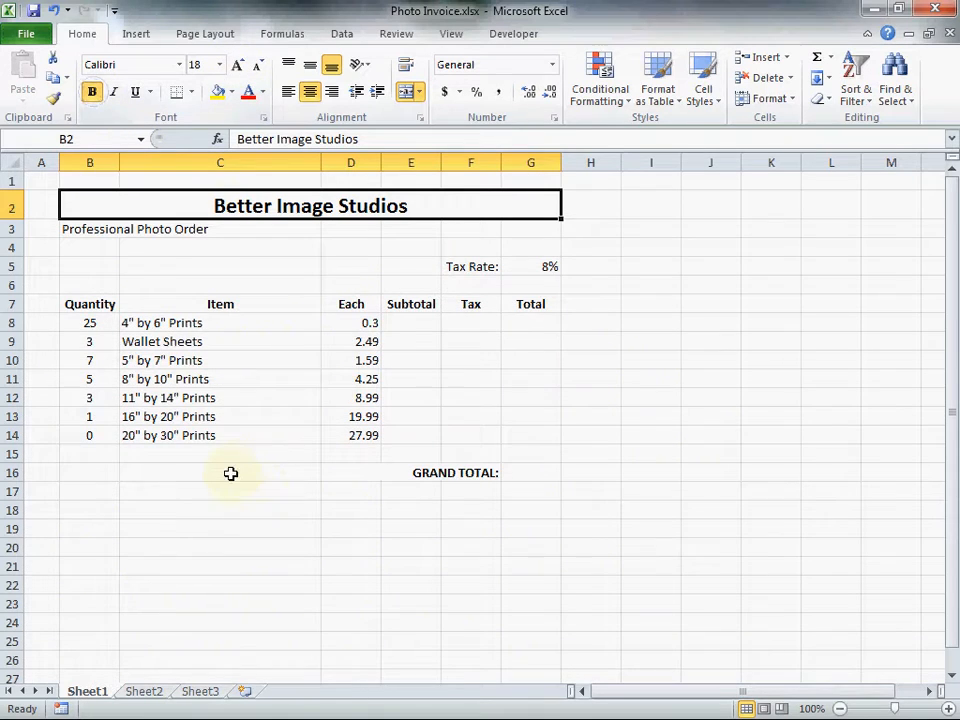
Enlarge the "Professional Photo Order" subtitle to 14 points and merge and center it across B3:G3.
drag(80, 228, 546, 229)
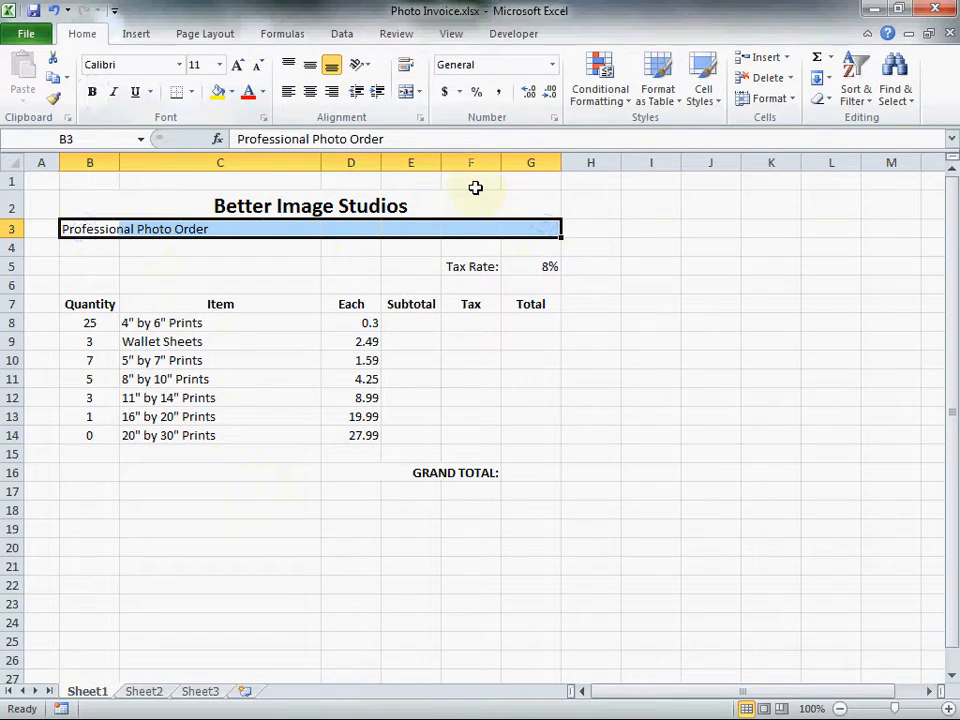
click(238, 66)
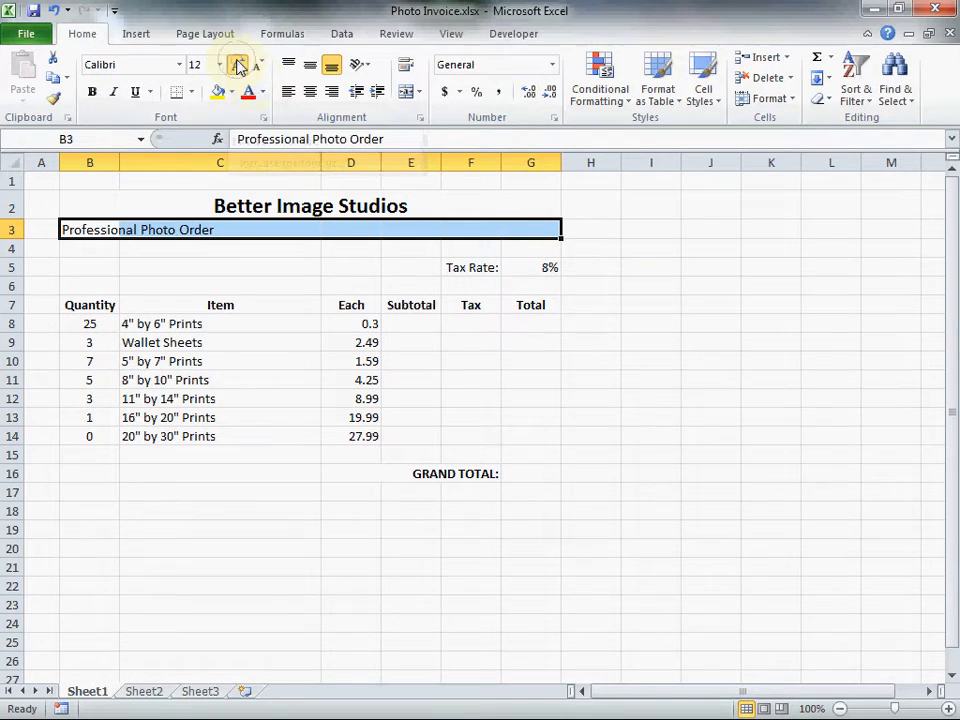
click(238, 66)
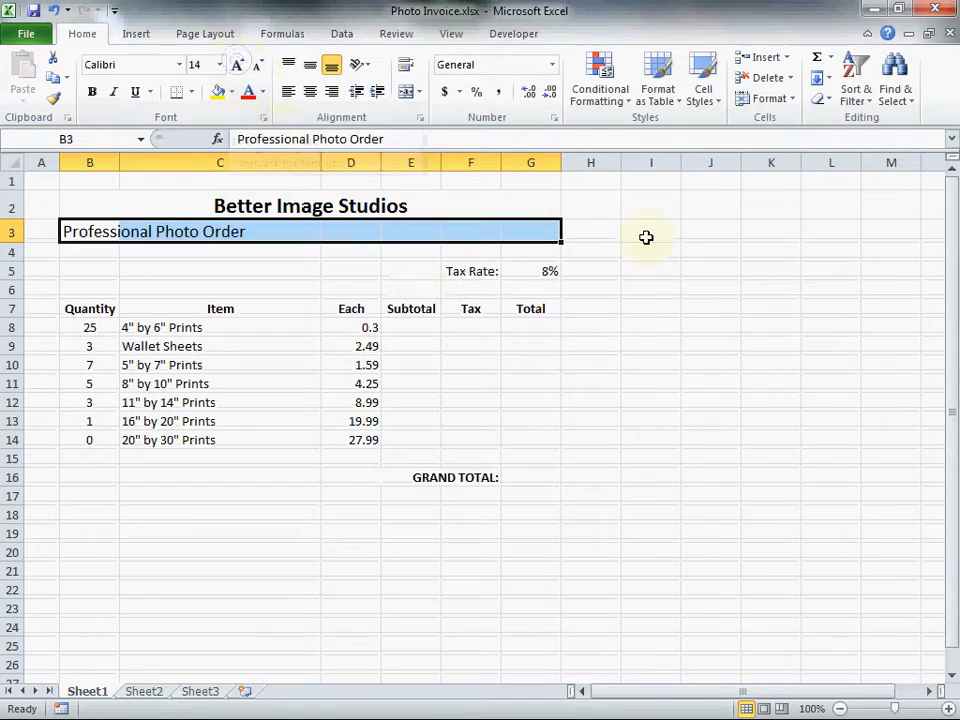
click(407, 92)
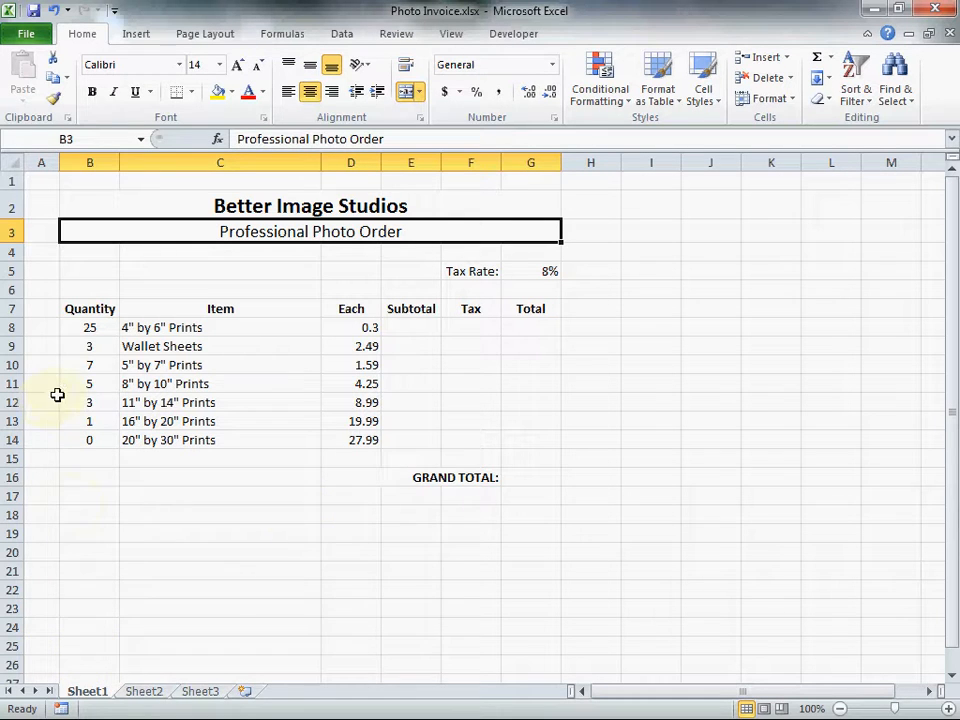
Apply all borders to the order table B7:G14, the grand total cell G16 and the tax rate cell G5.
drag(72, 307, 551, 438)
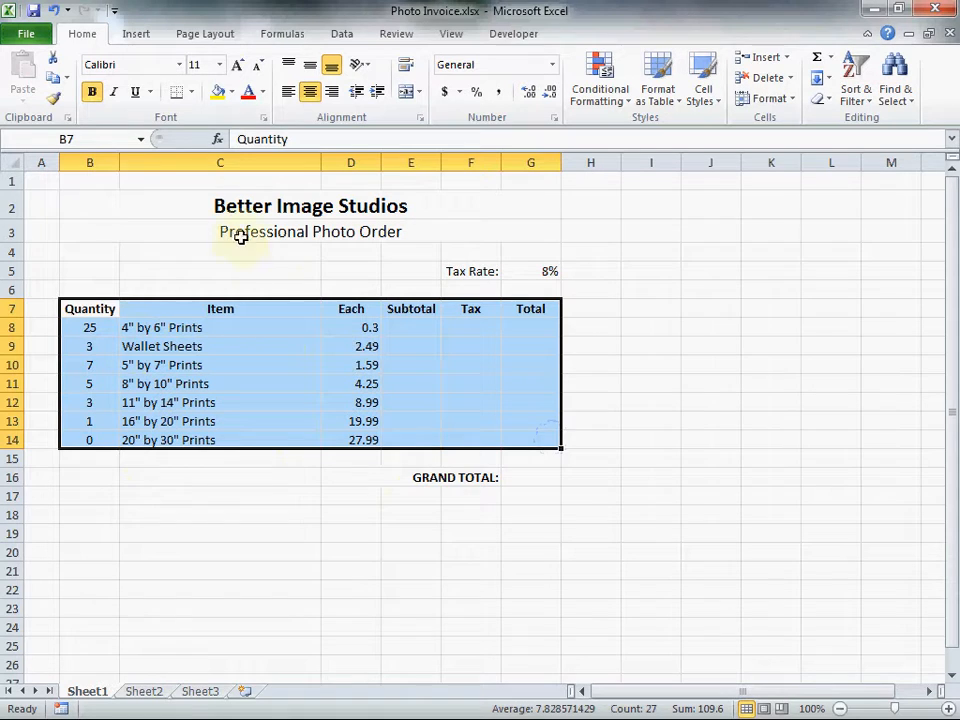
click(192, 92)
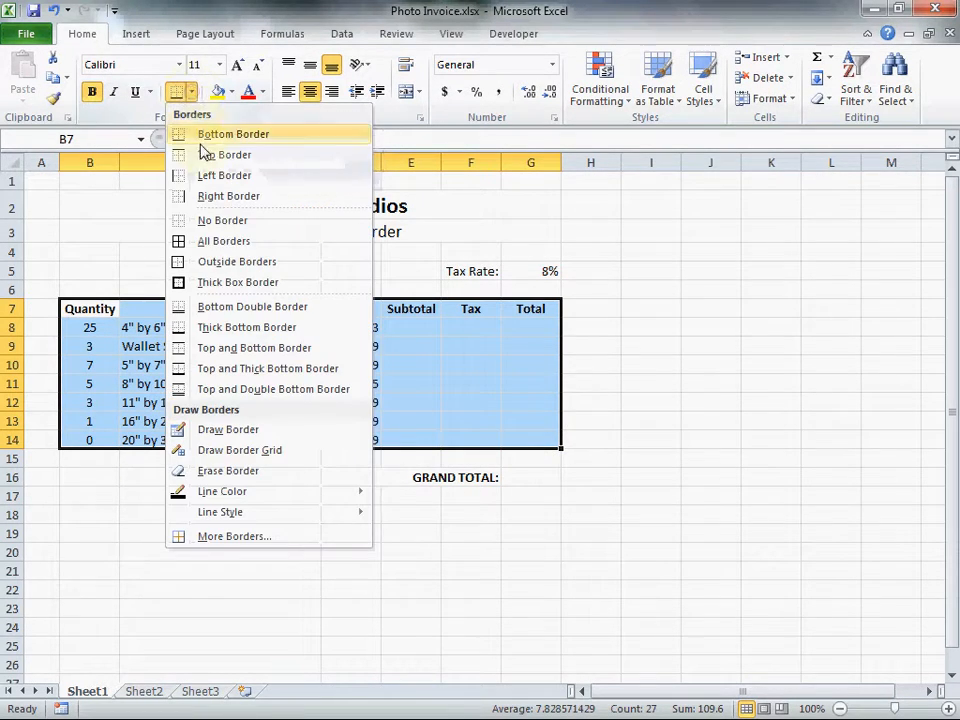
click(221, 245)
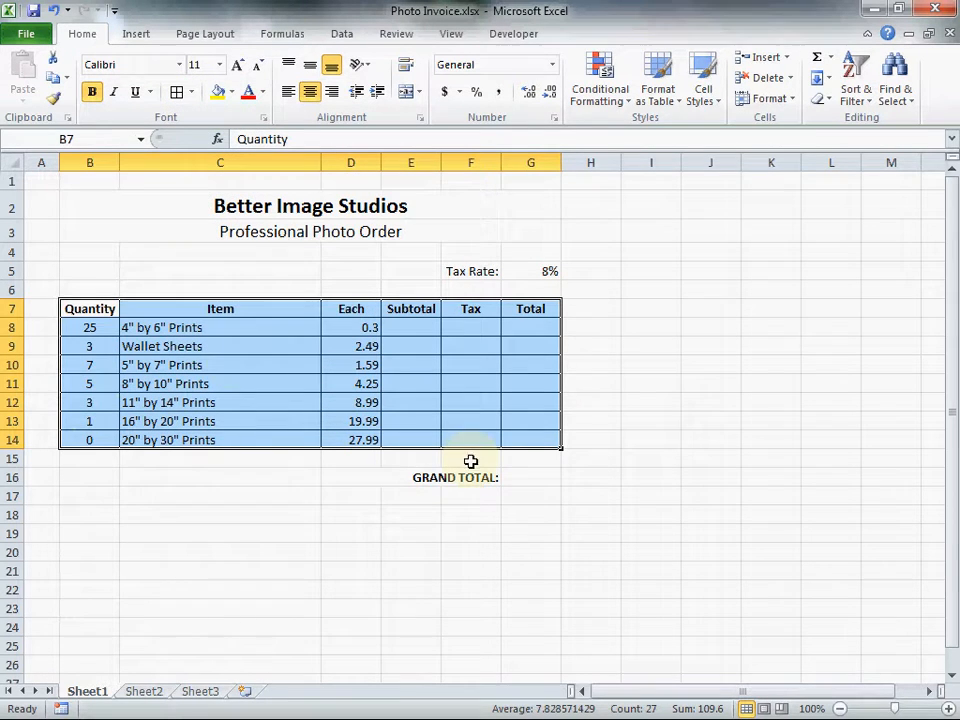
click(543, 476)
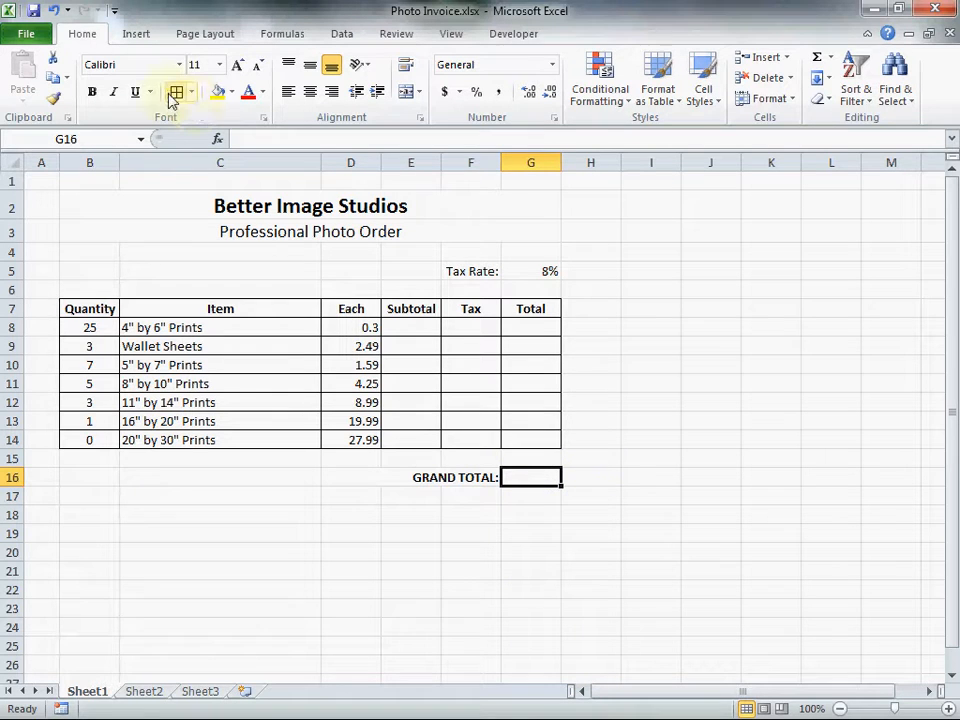
click(542, 271)
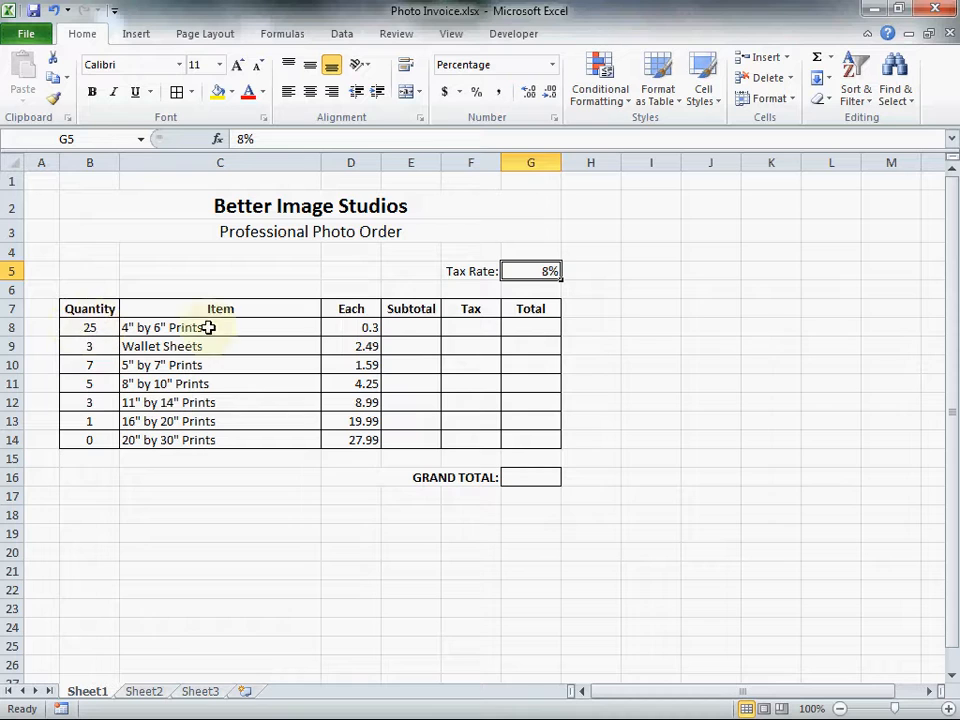
Enter the formula =B8*D8 in E8 to calculate the subtotal for the 4" by 6" prints.
click(424, 330)
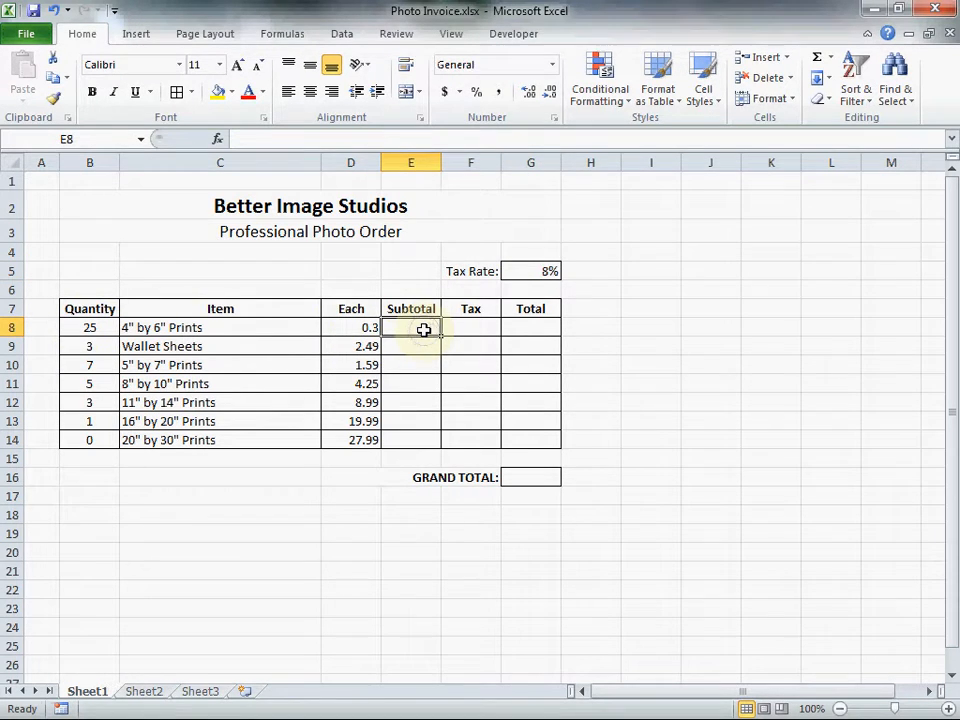
text(=)
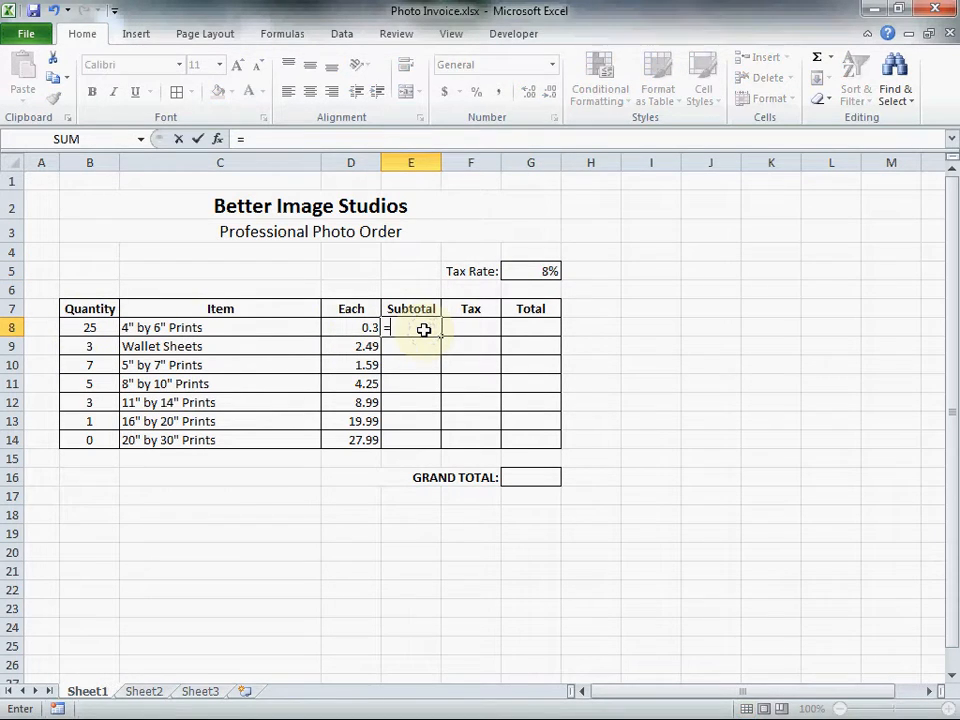
click(75, 327)
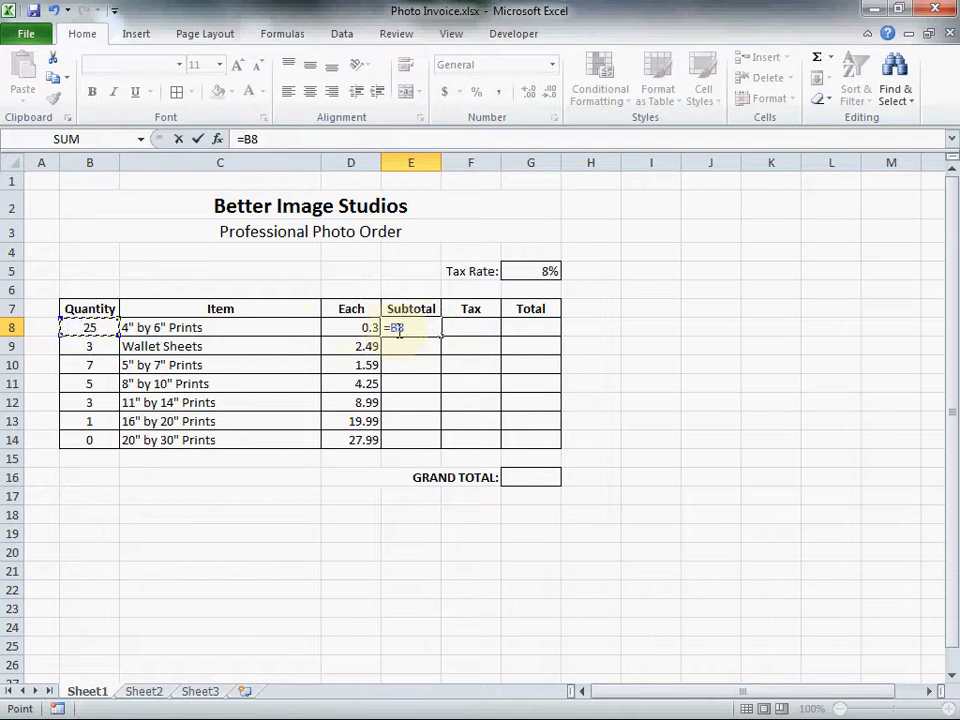
text(*)
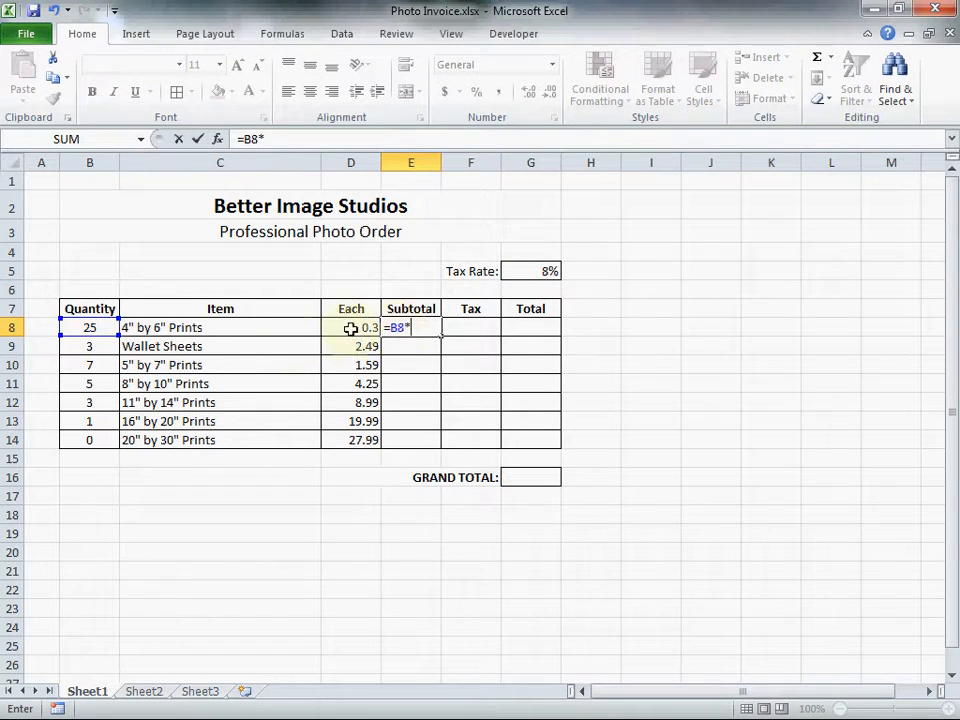
click(354, 328)
key(Return)
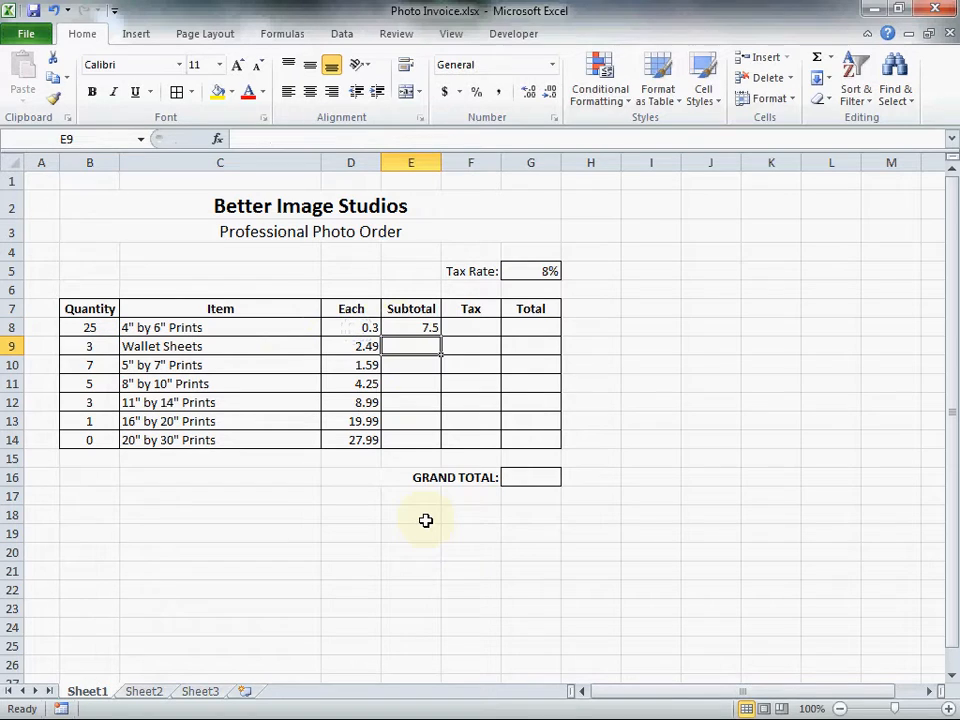
Enter the formula =E8*G5 in F8 to calculate the tax for the 4" by 6" prints.
click(476, 329)
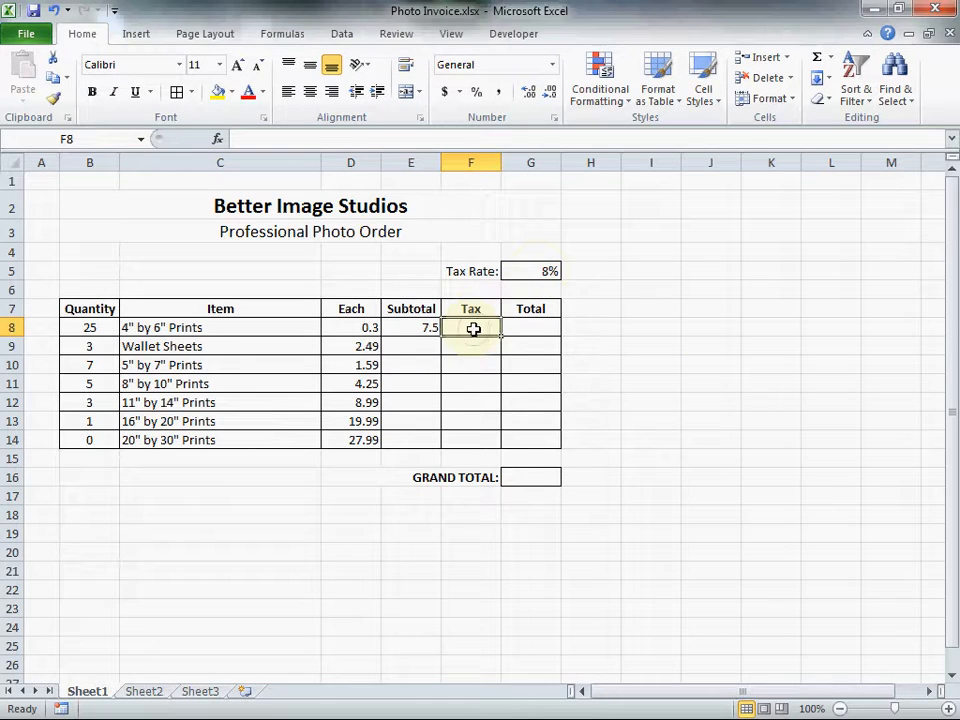
text(=)
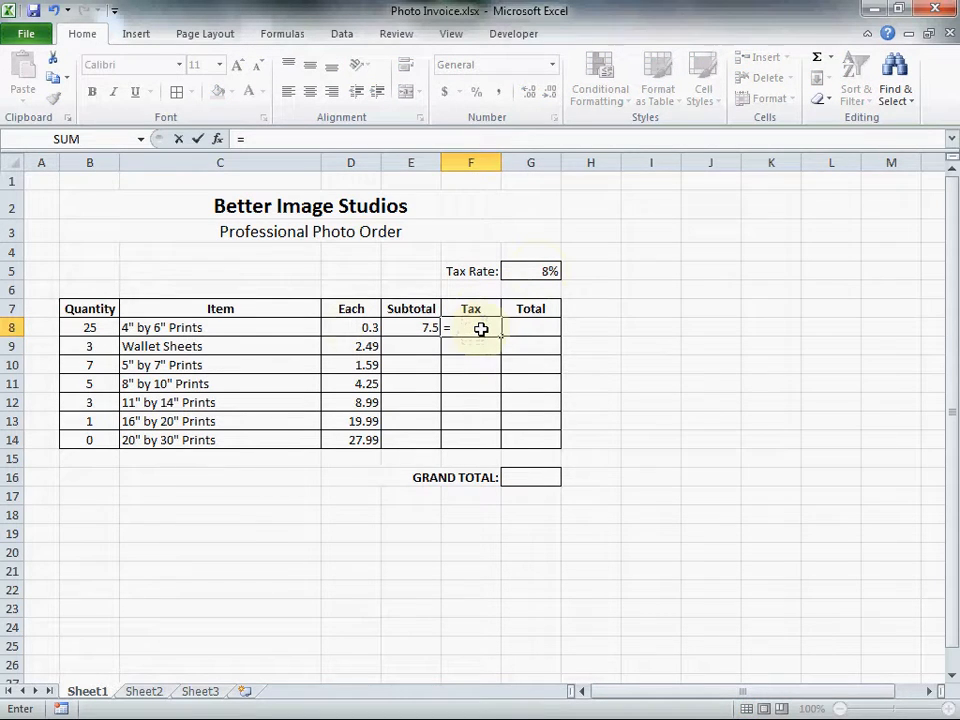
click(413, 327)
text(*)
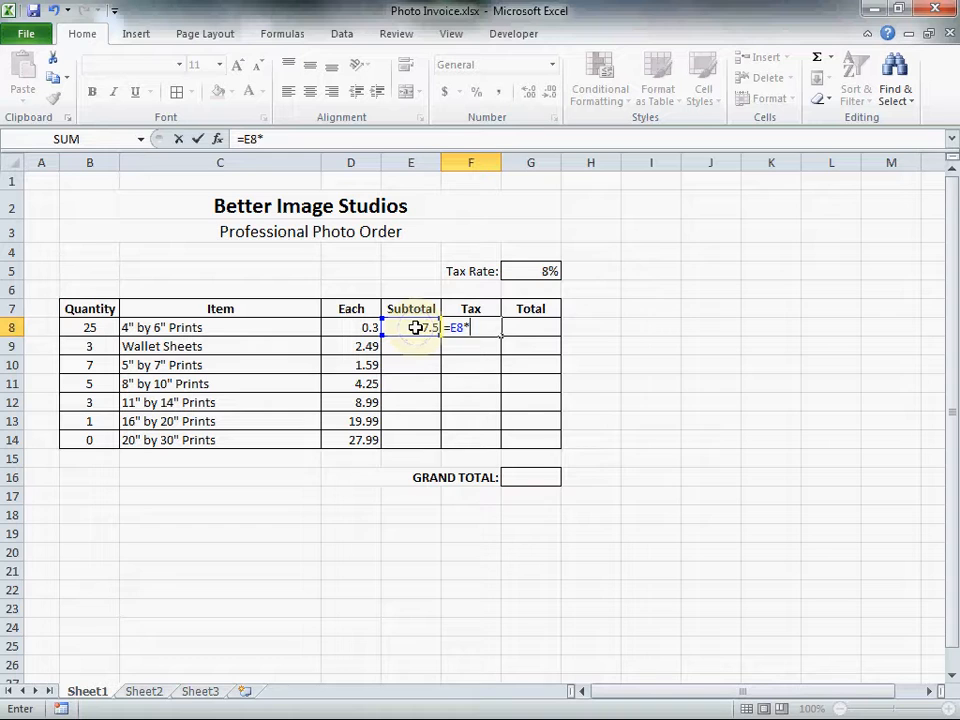
click(553, 270)
key(Return)
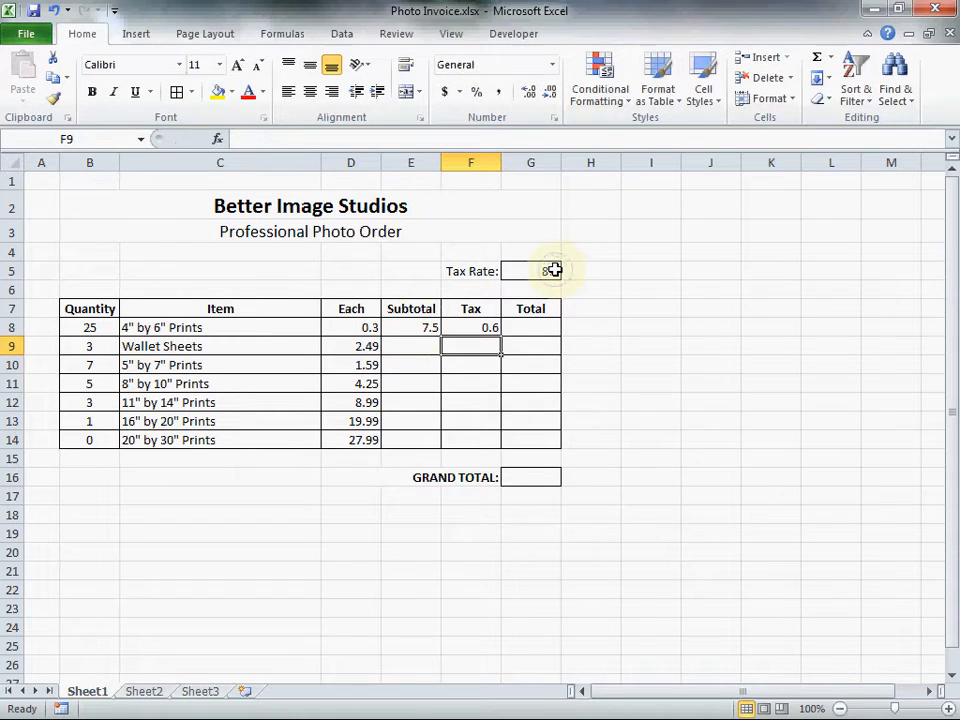
Enter the formula =E8+F8 in G8 to add the subtotal and tax for the 4" by 6" prints.
click(537, 328)
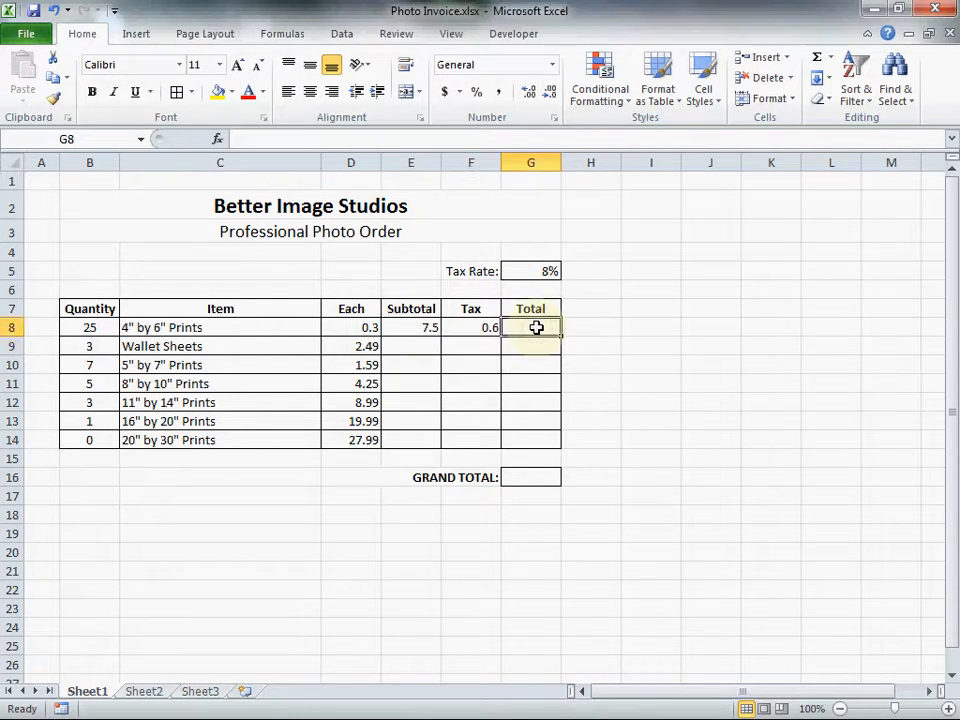
text(=)
click(410, 327)
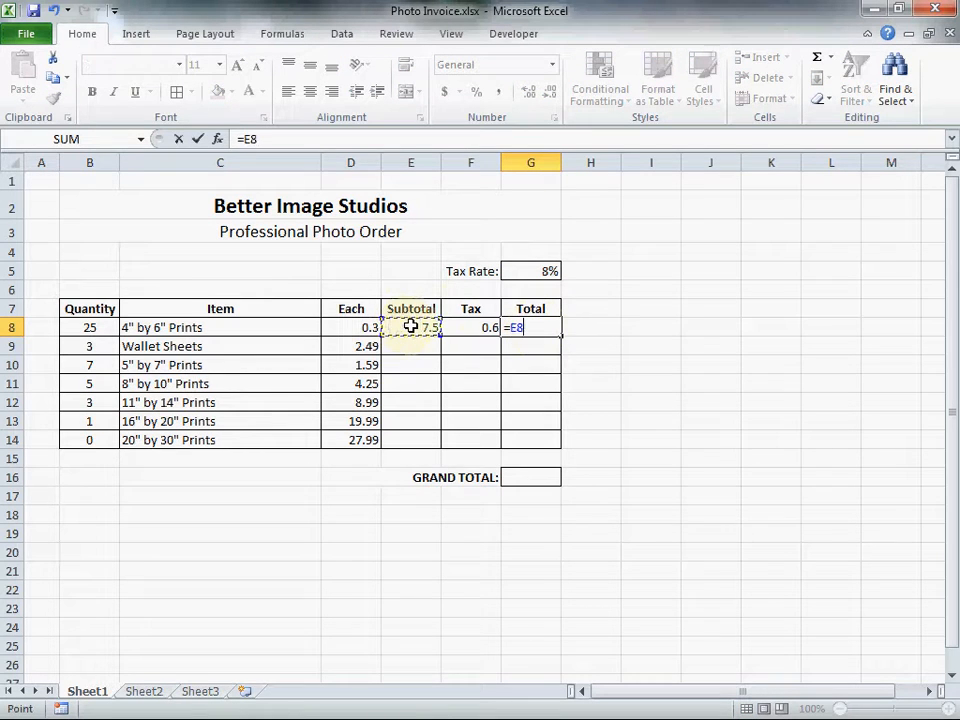
text(+)
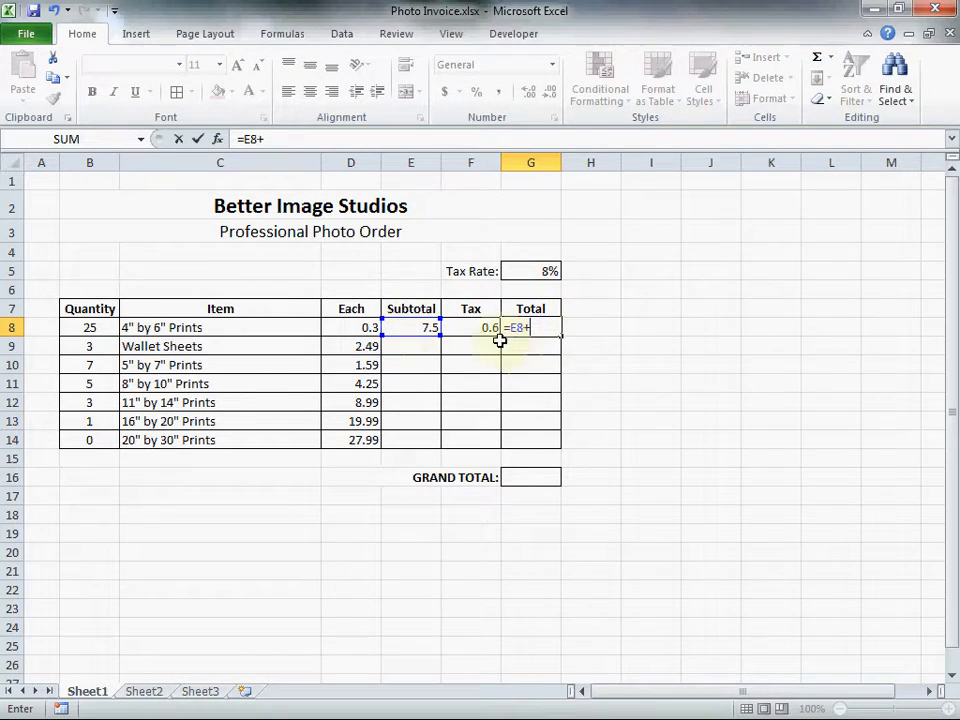
click(474, 327)
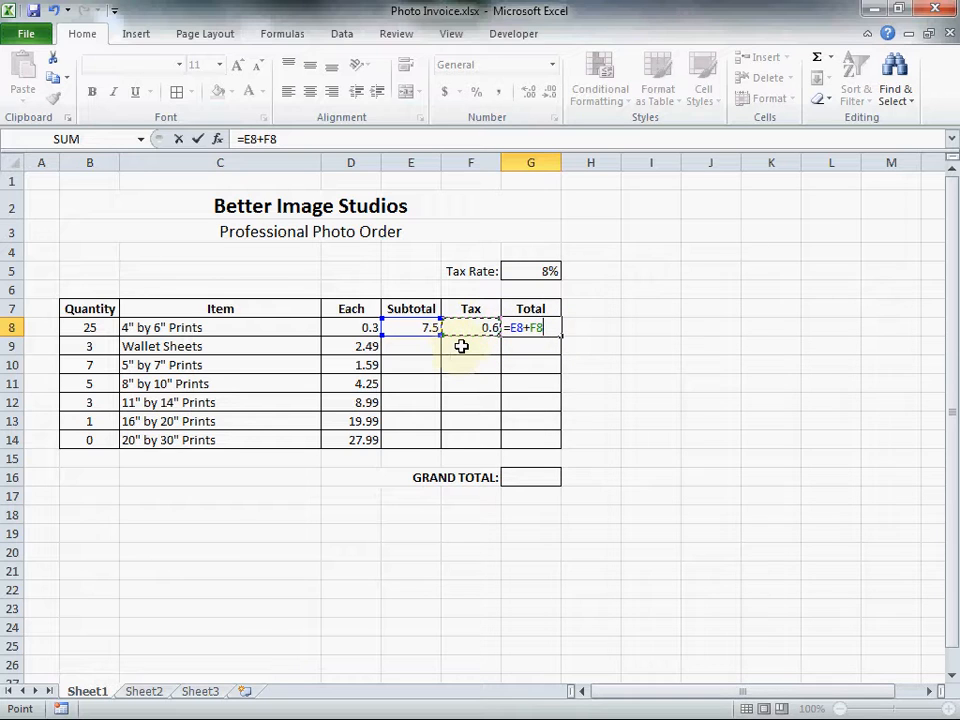
key(Return)
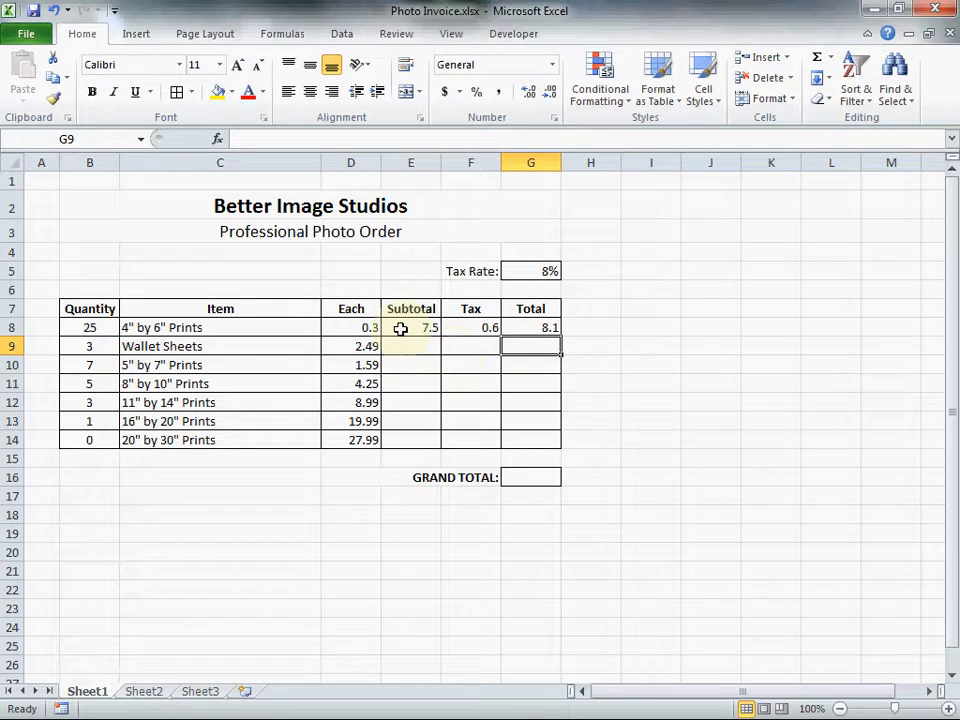
Fill the subtotal, tax and total formulas from E8:G8 down through row 14.
drag(400, 329, 525, 327)
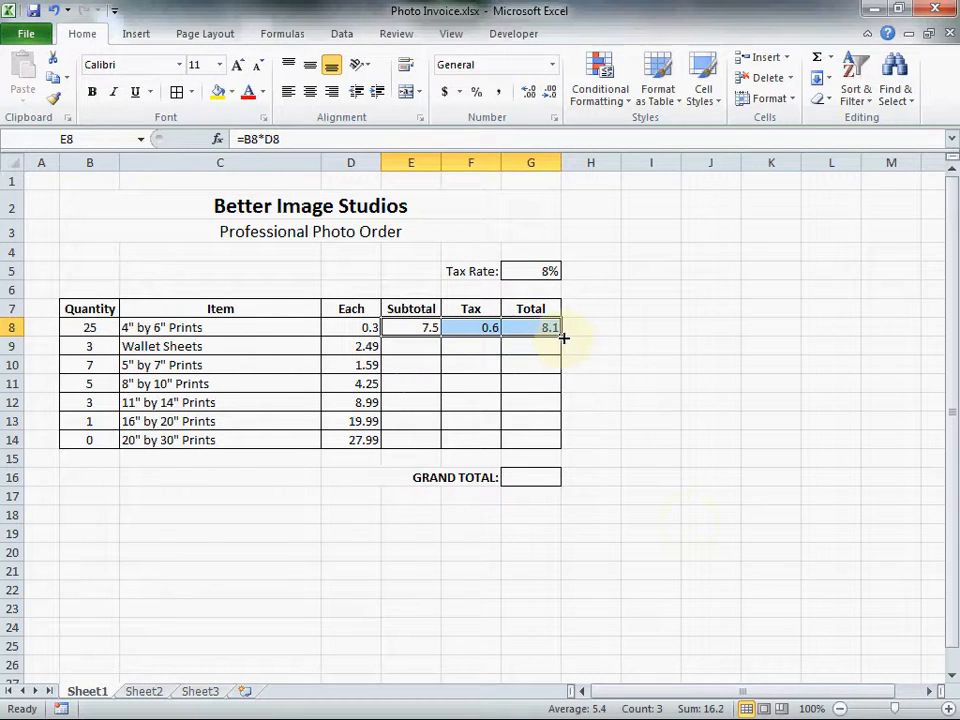
drag(561, 338, 570, 448)
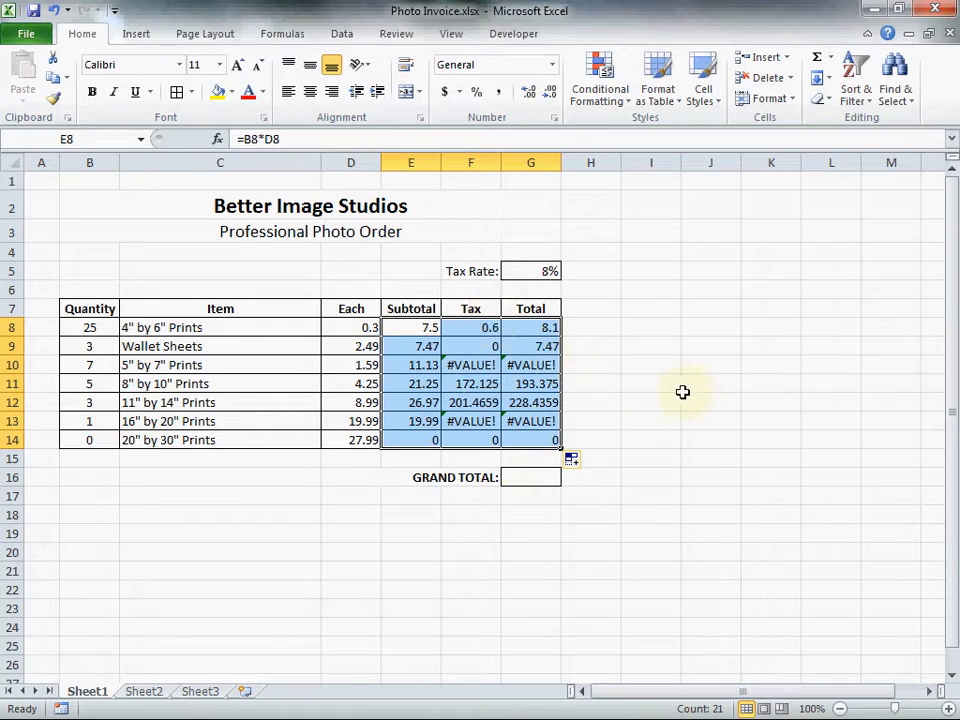
Inspect which cells the tax formulas in F8 and F9 refer to, leaving both formulas as they are.
click(490, 328)
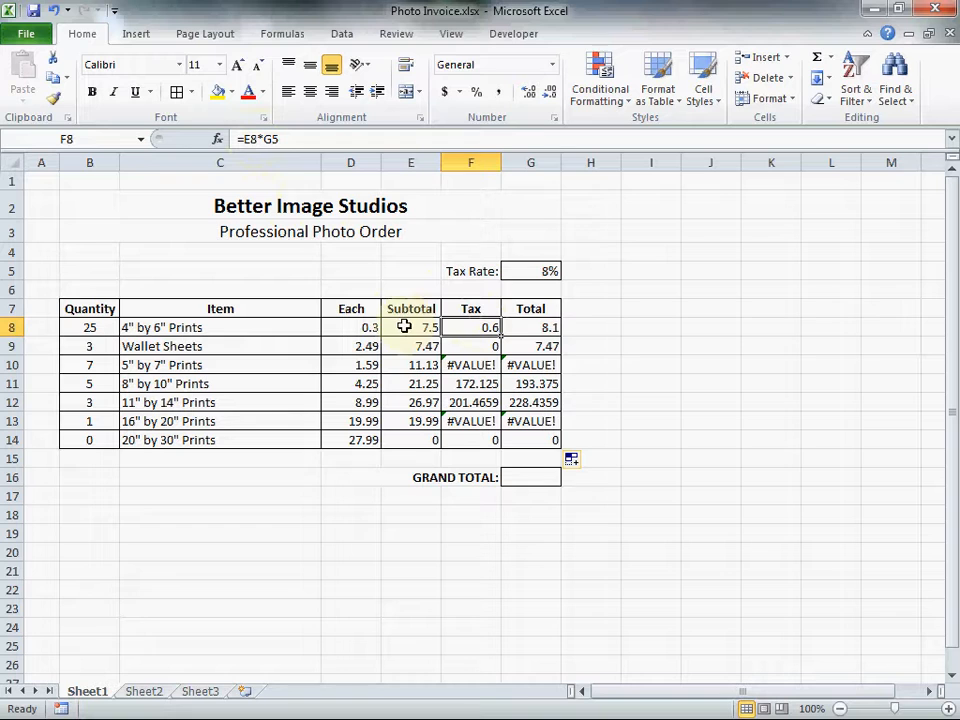
click(280, 139)
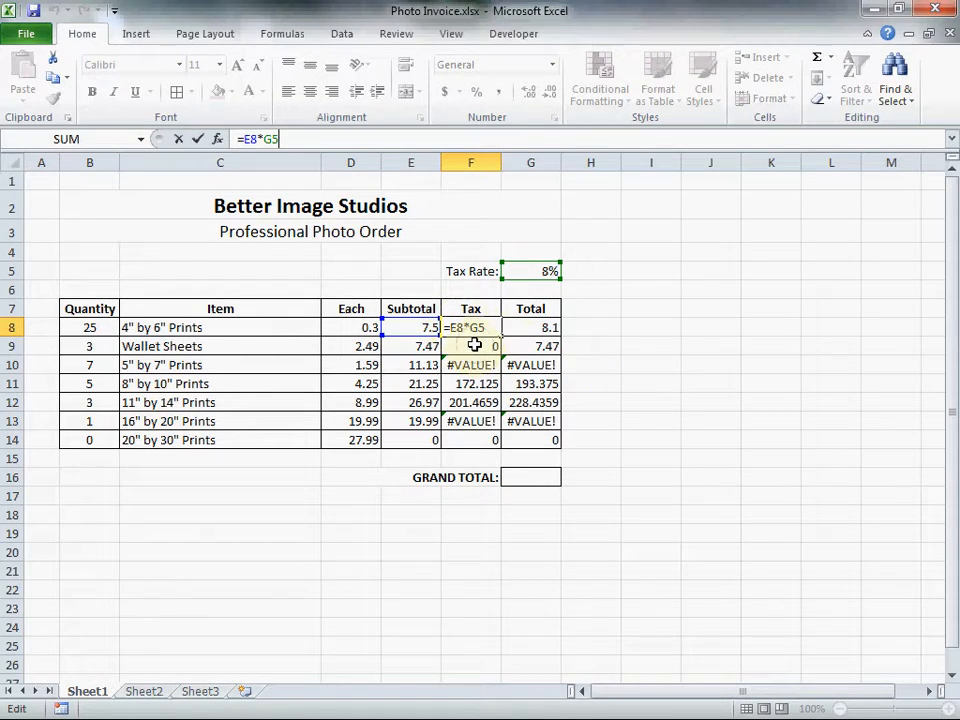
key(Return)
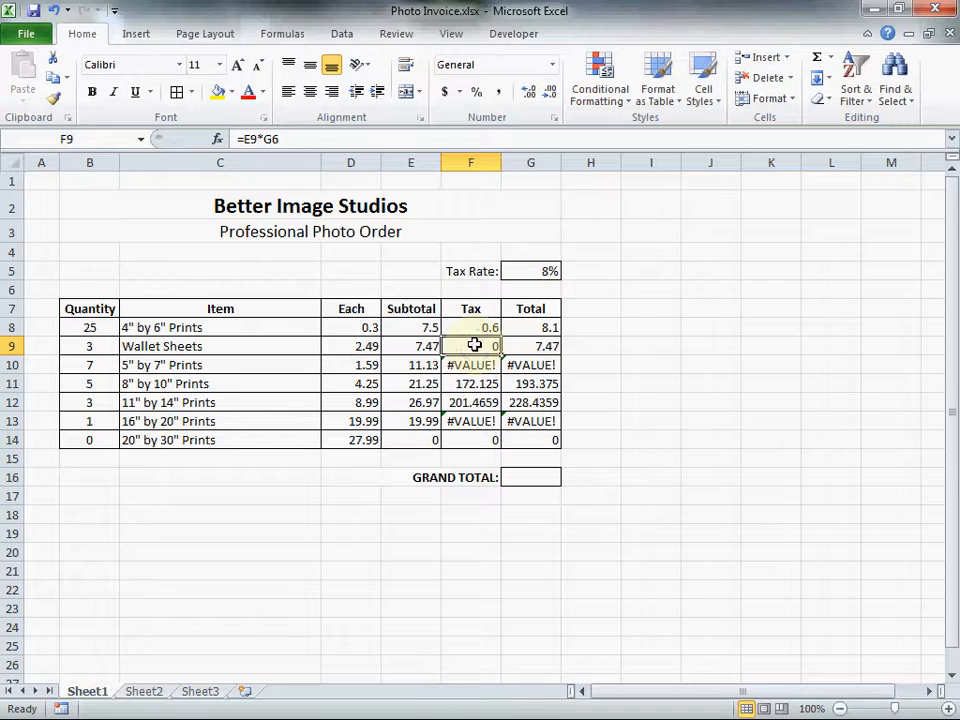
click(307, 141)
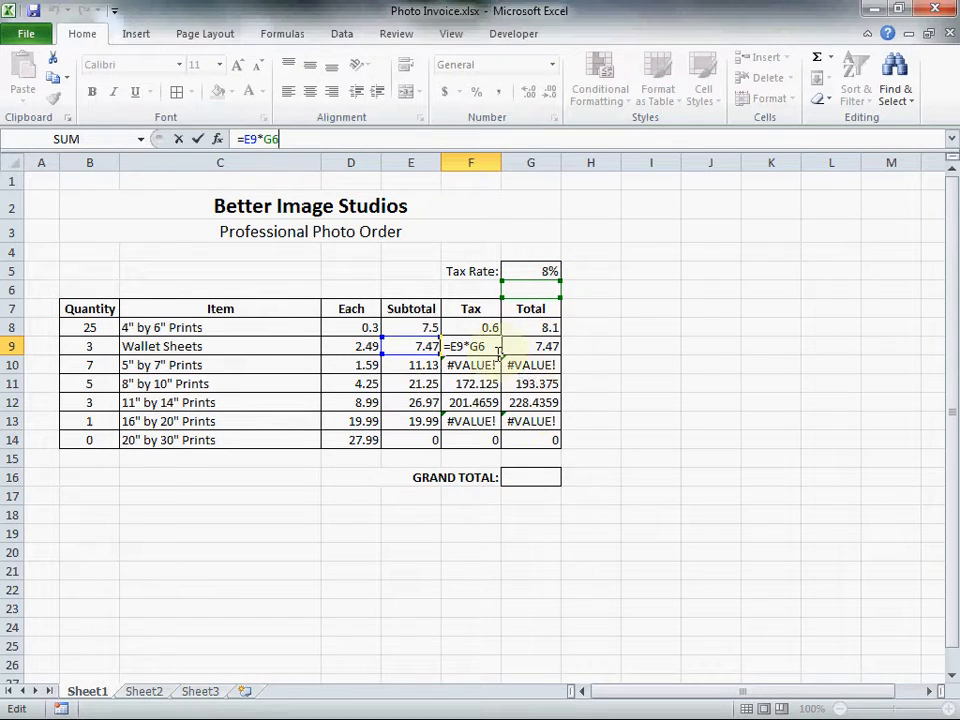
key(Return)
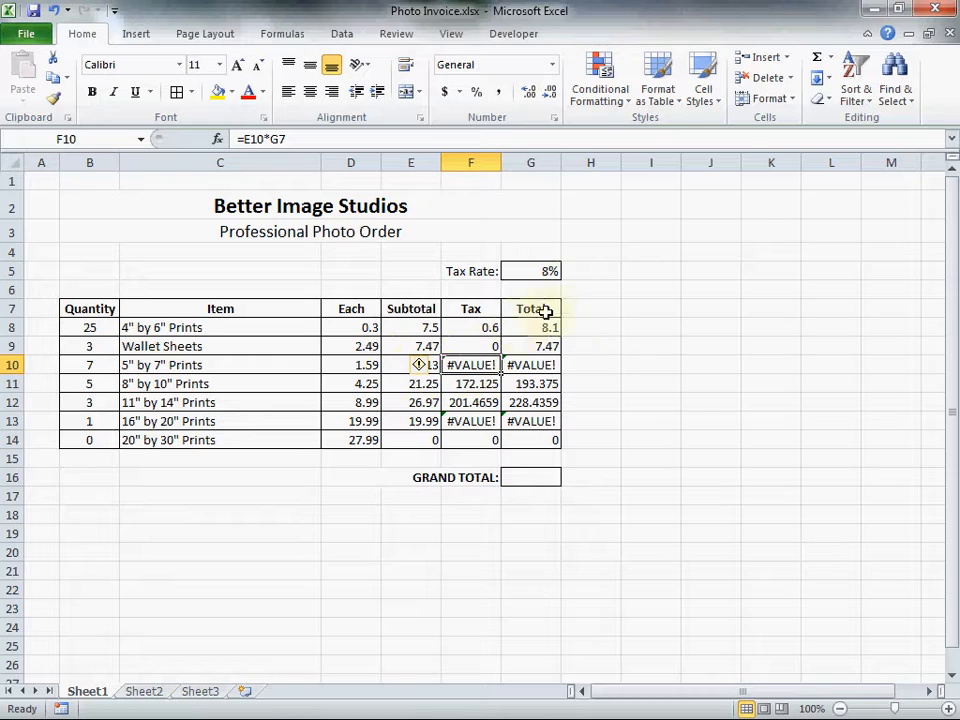
Make the tax rate reference in F8 absolute so the tax formula reads =E8*$G$5.
click(467, 329)
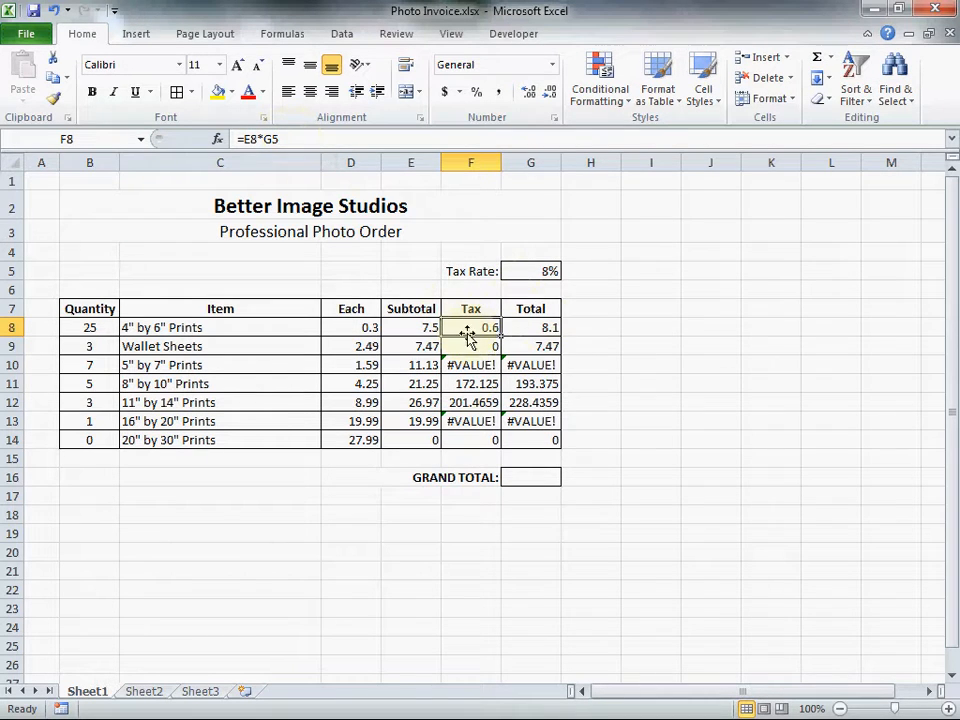
click(272, 138)
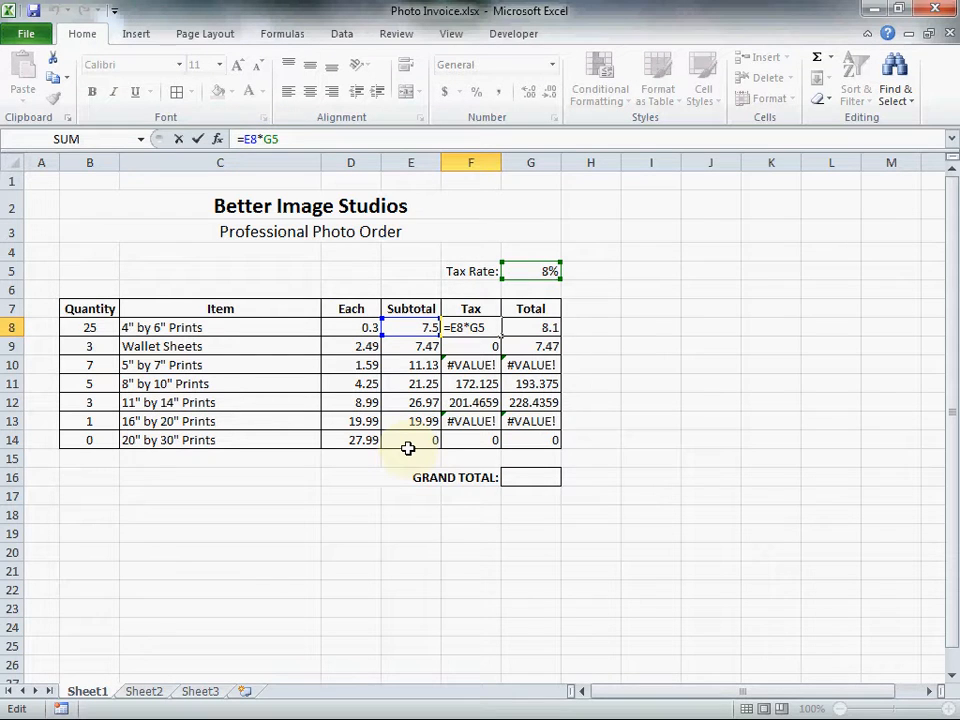
key(F5)
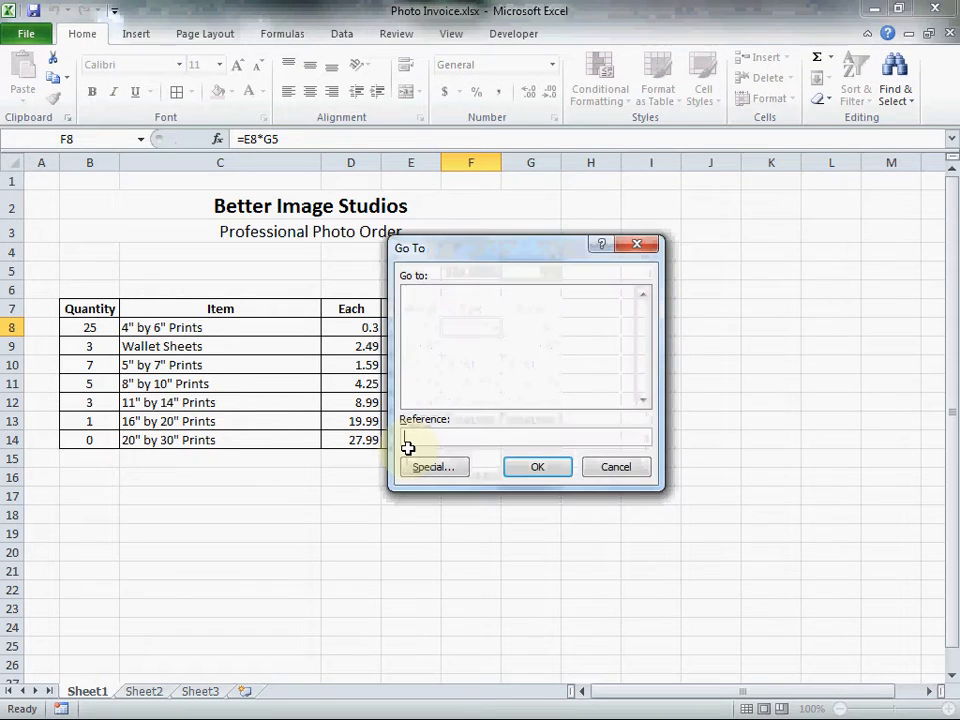
click(615, 467)
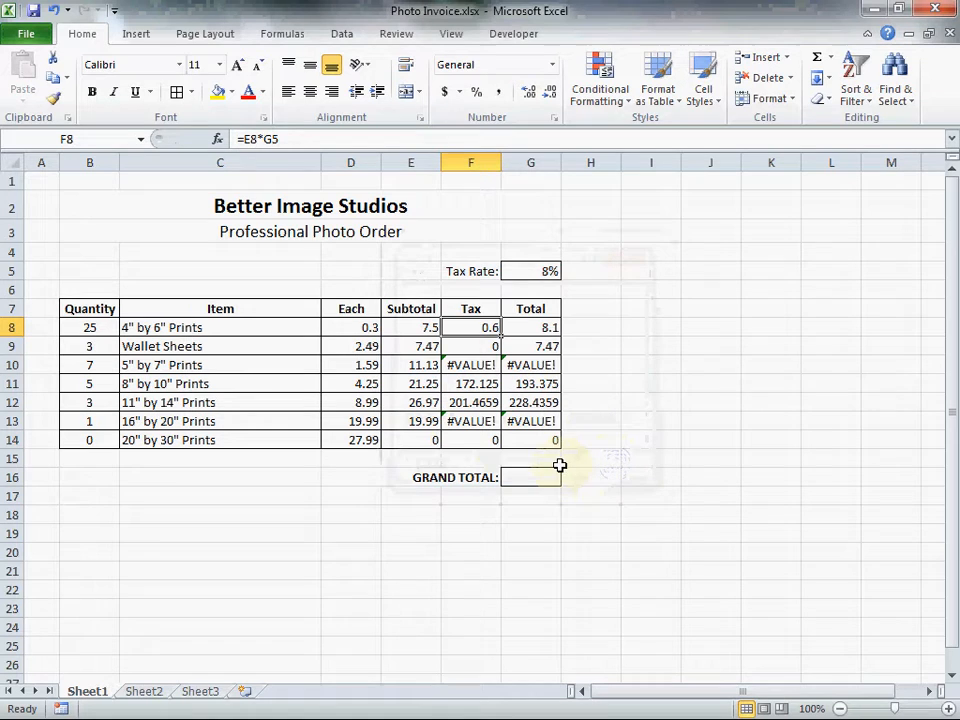
click(268, 139)
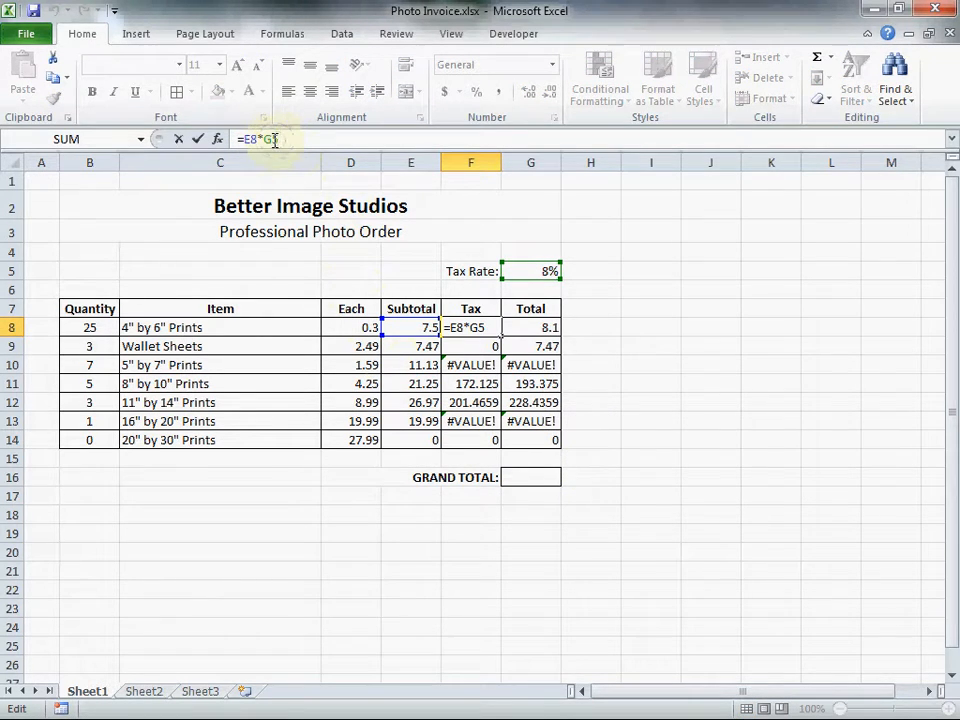
key(F4)
click(322, 146)
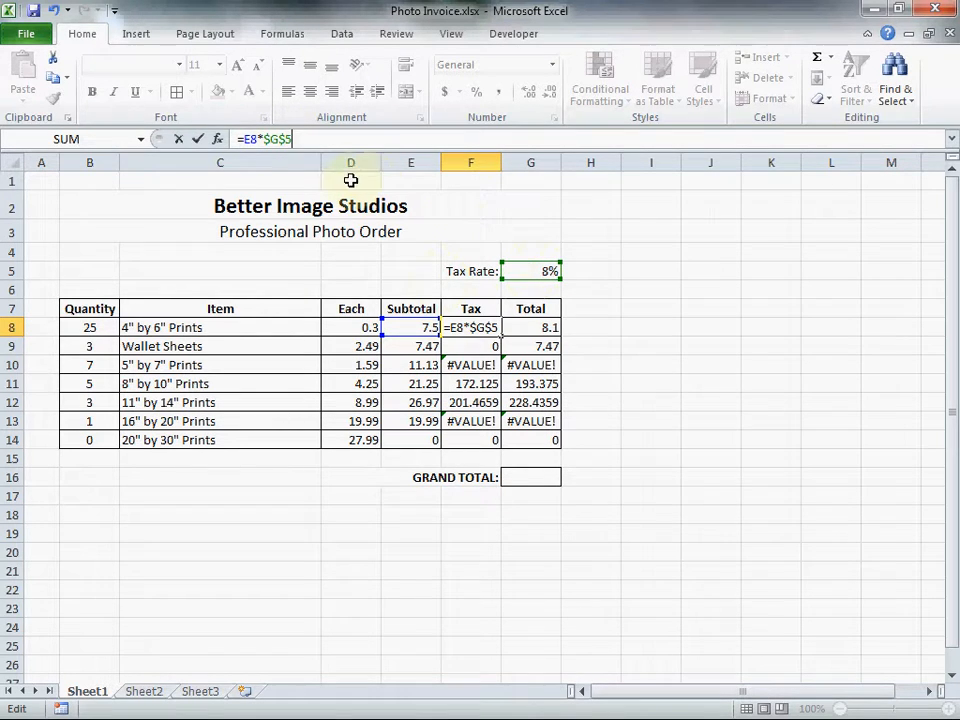
click(716, 477)
Fill the tax formula from F8 down through F14.
click(485, 333)
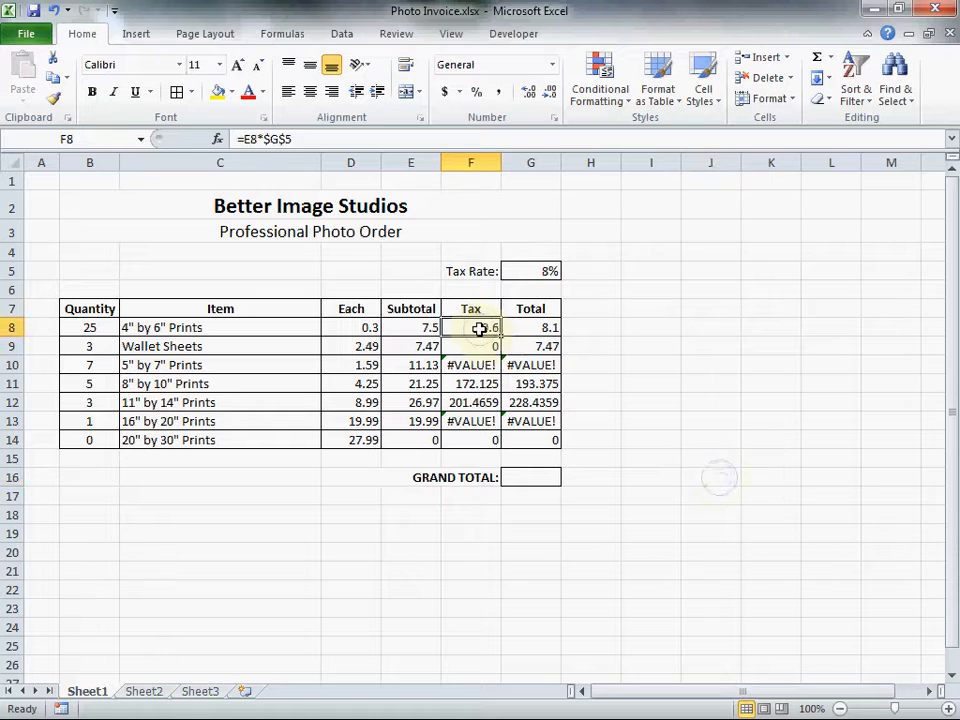
drag(503, 336, 497, 443)
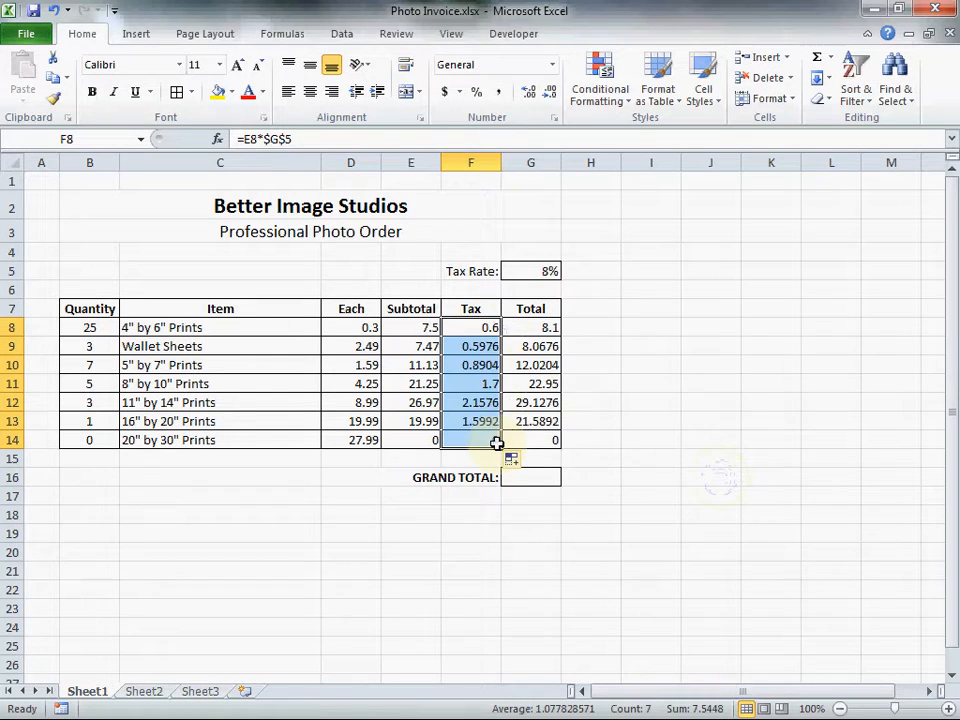
Check the cell references in the tax formulas from F8 to F14 and the tax rate cell G5.
click(474, 346)
click(474, 366)
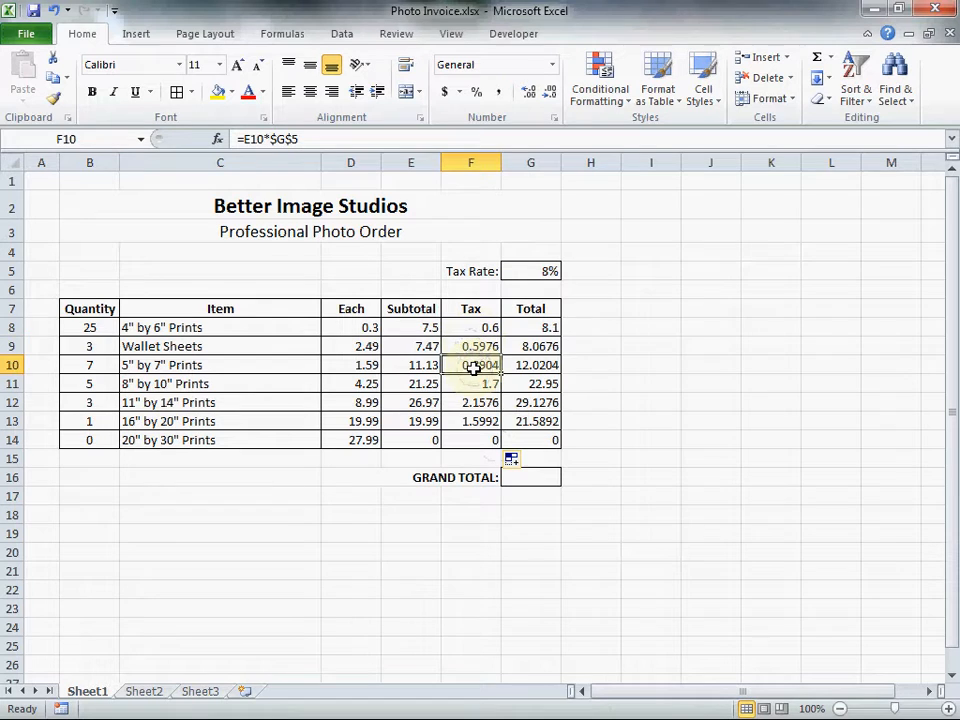
click(478, 384)
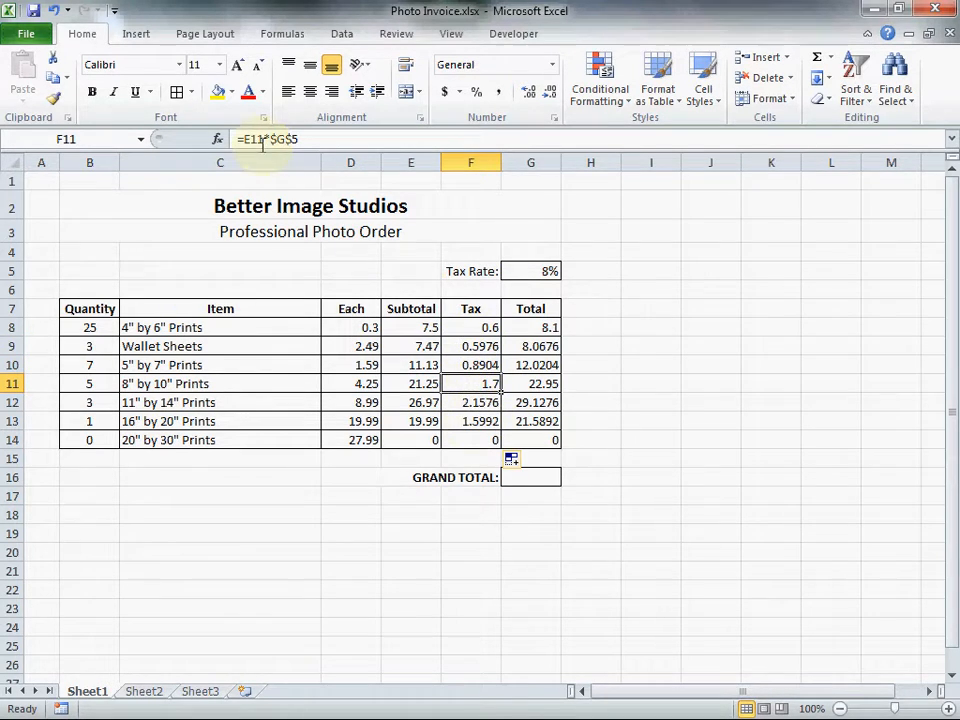
click(470, 406)
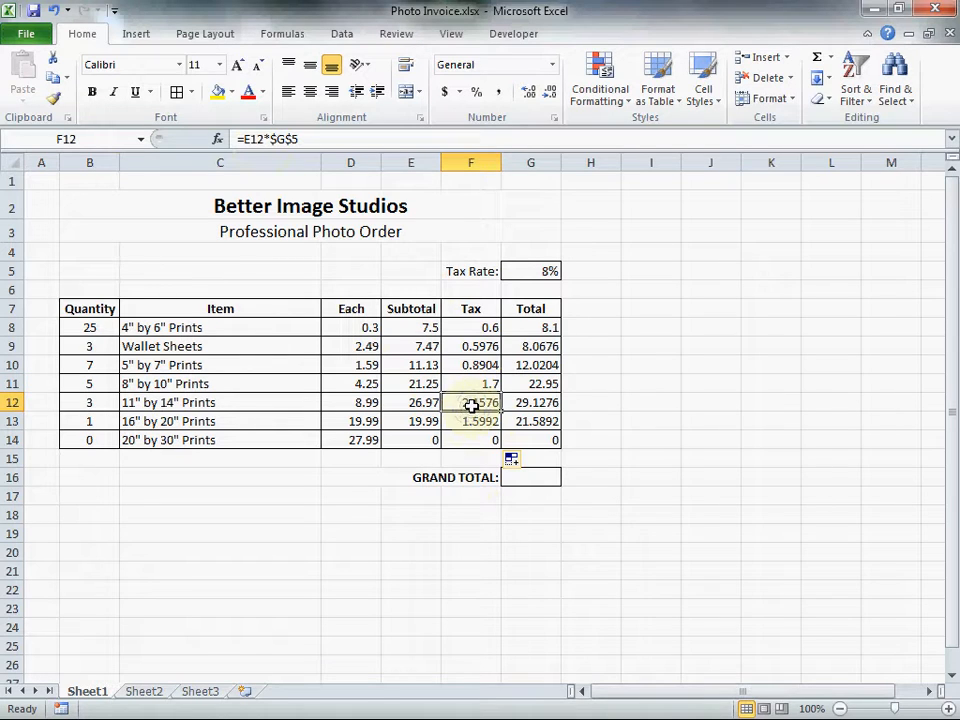
click(473, 420)
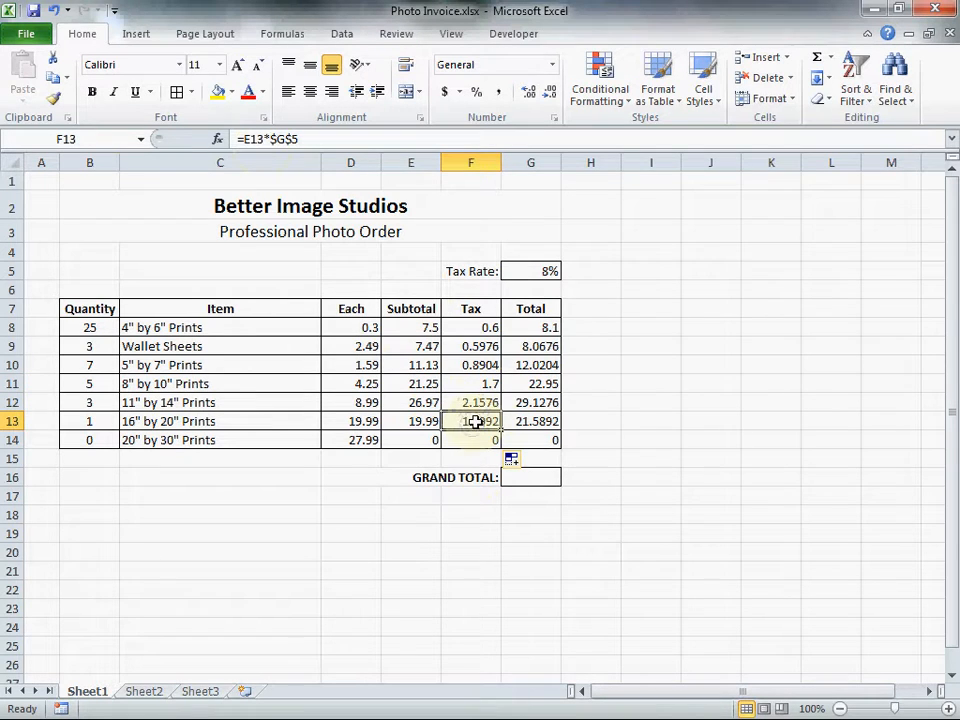
click(482, 440)
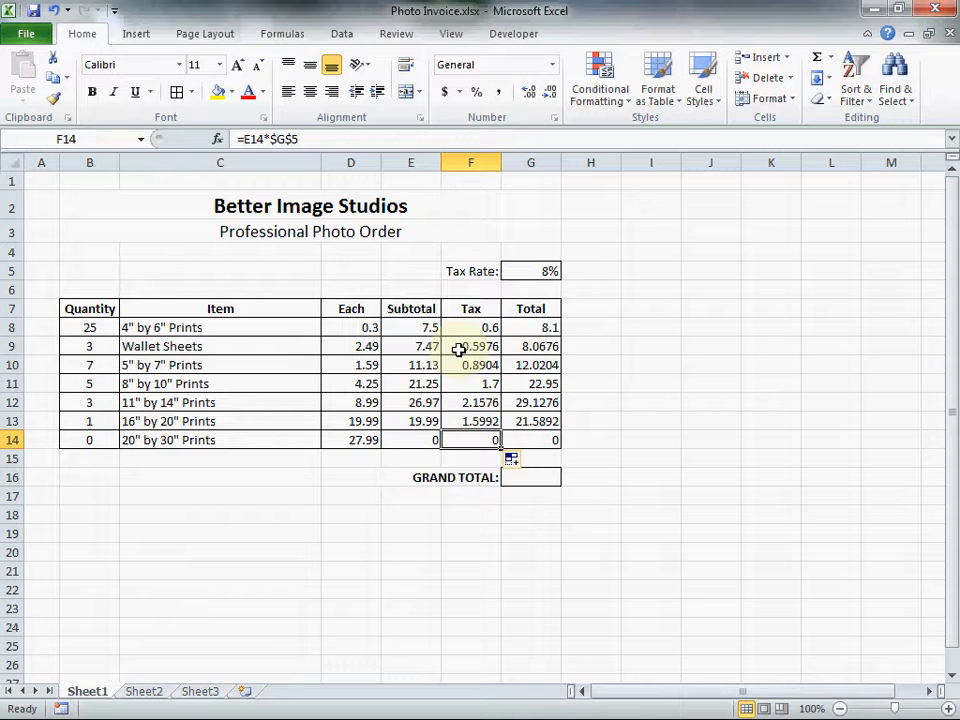
click(516, 279)
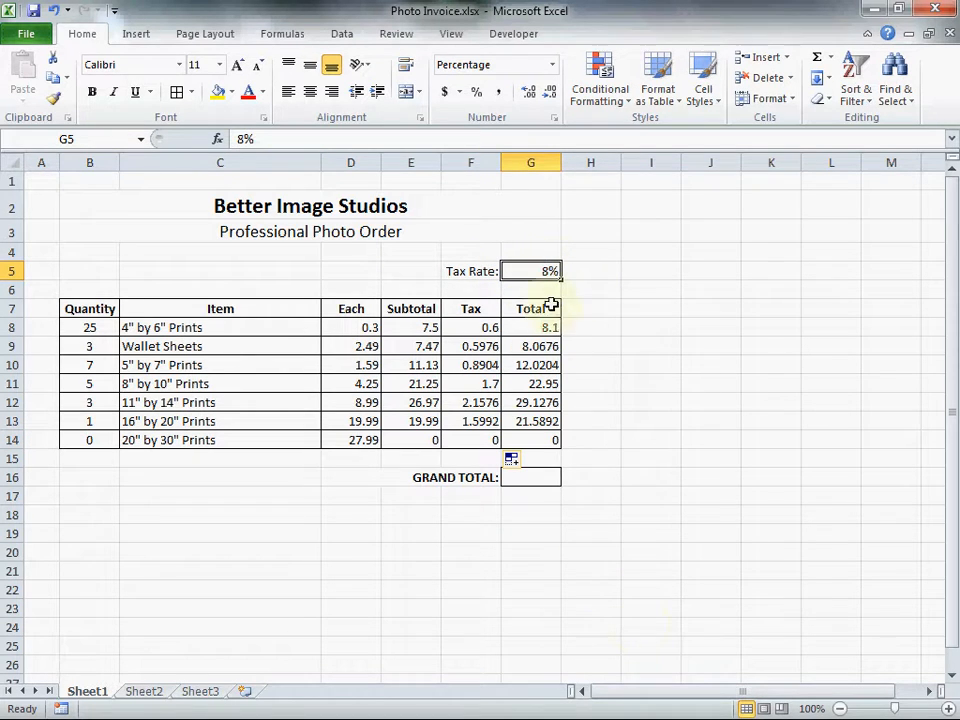
click(462, 330)
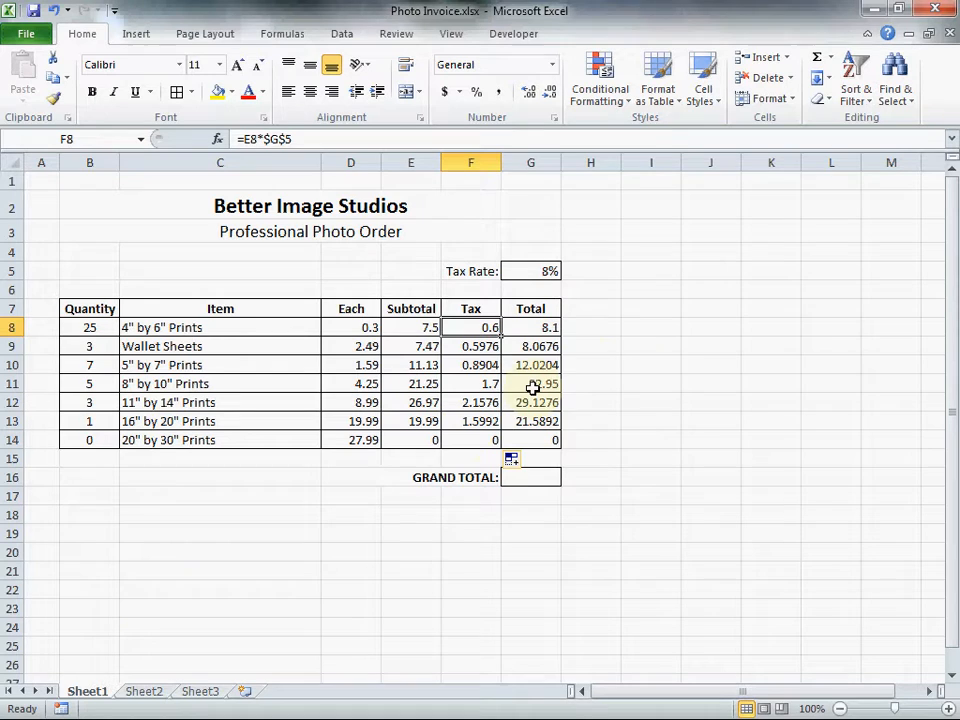
Enter the formula =SUM(G8:G14) in G16 to calculate the grand total.
click(536, 479)
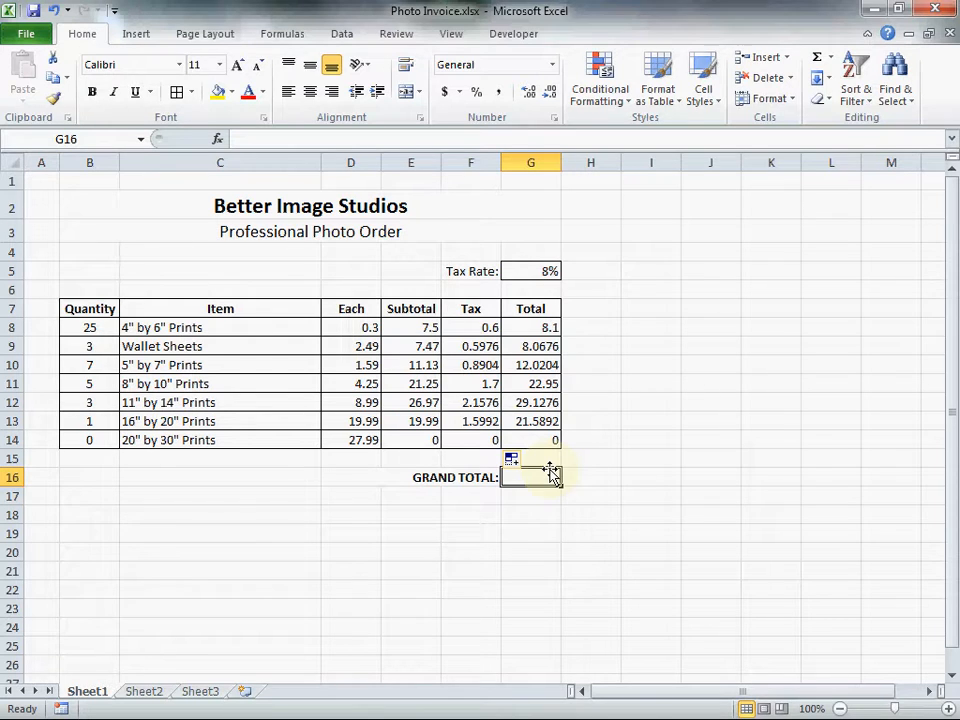
text(=sum)
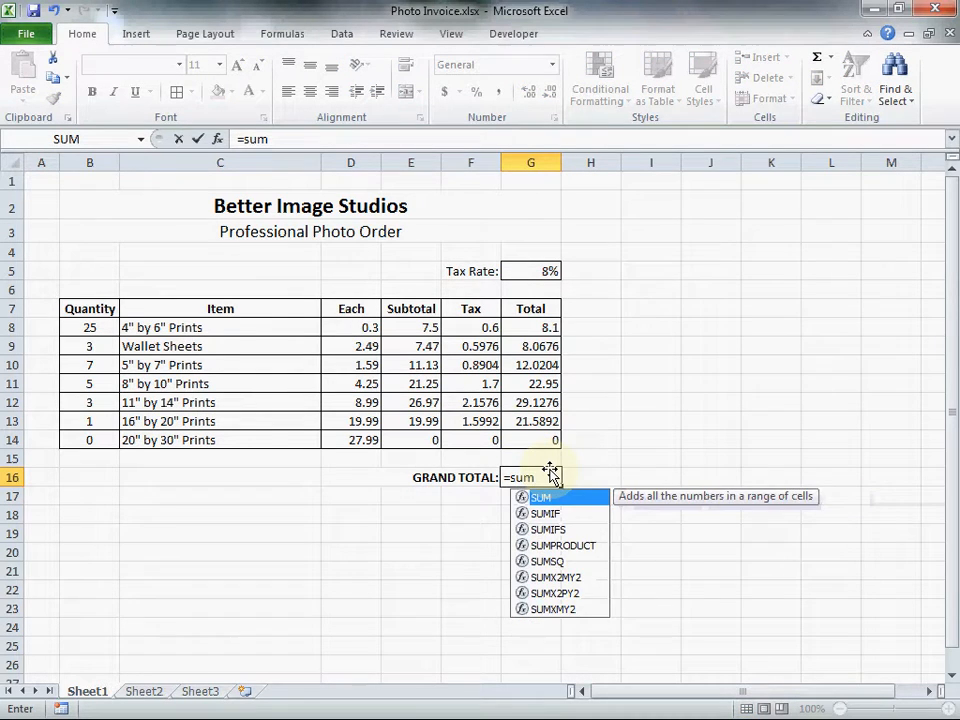
text(()
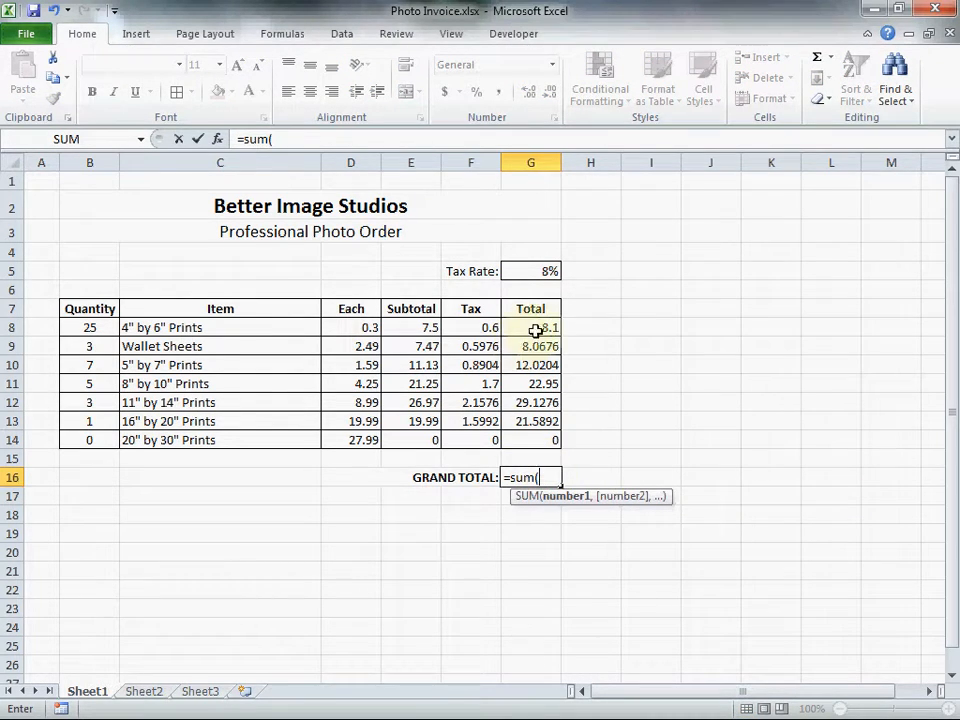
drag(536, 328, 540, 442)
key(Return)
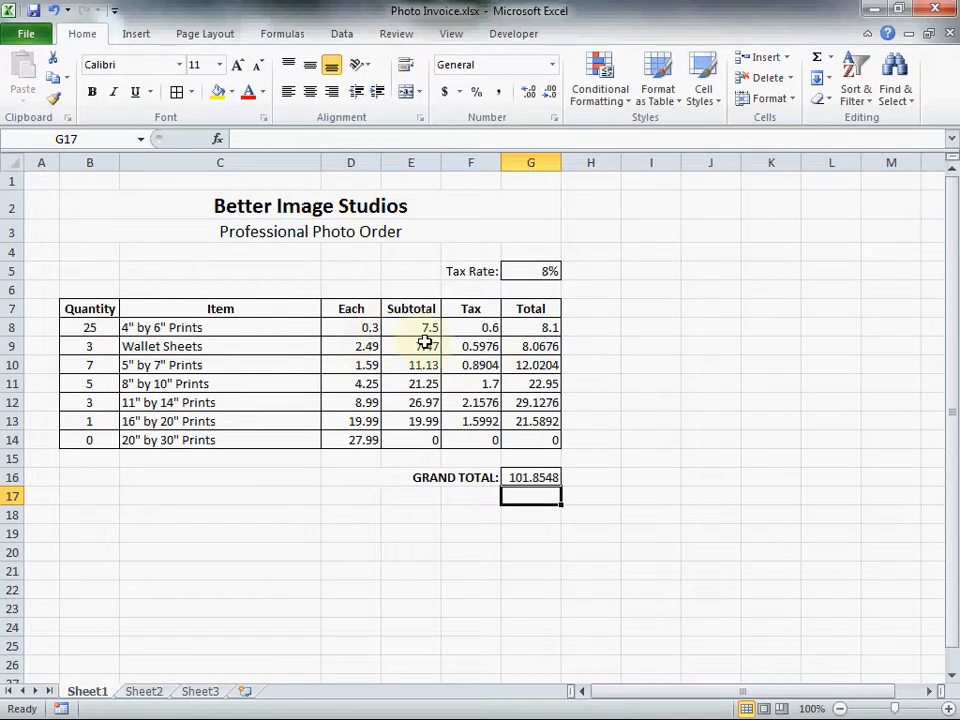
Apply the Currency number format to the amounts in D8:G14 and to the grand total in G16.
drag(349, 327, 549, 431)
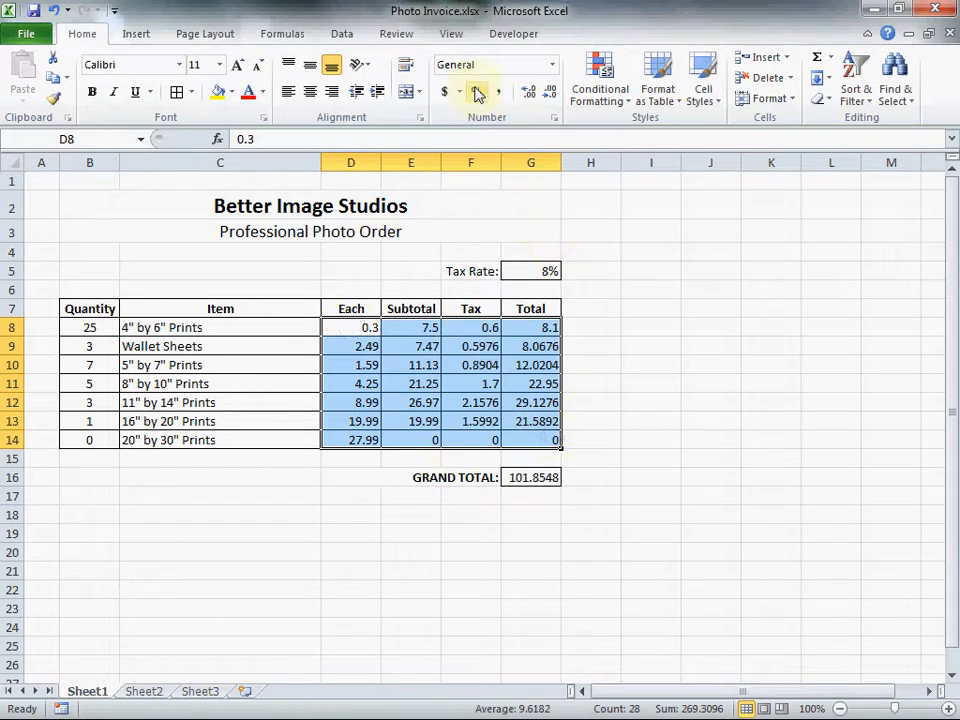
click(550, 64)
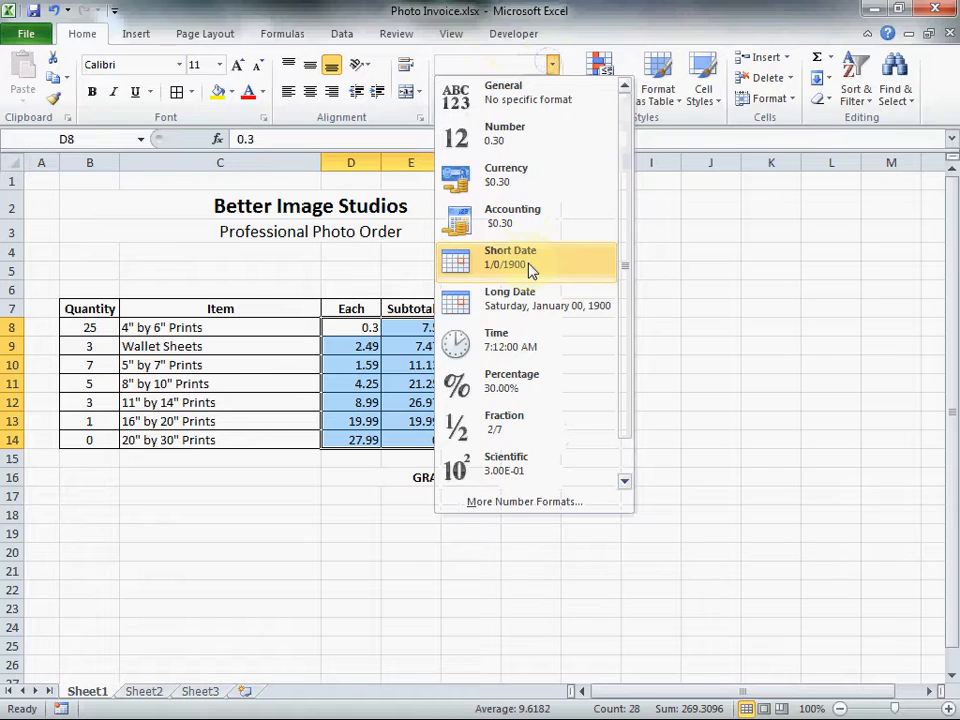
click(503, 182)
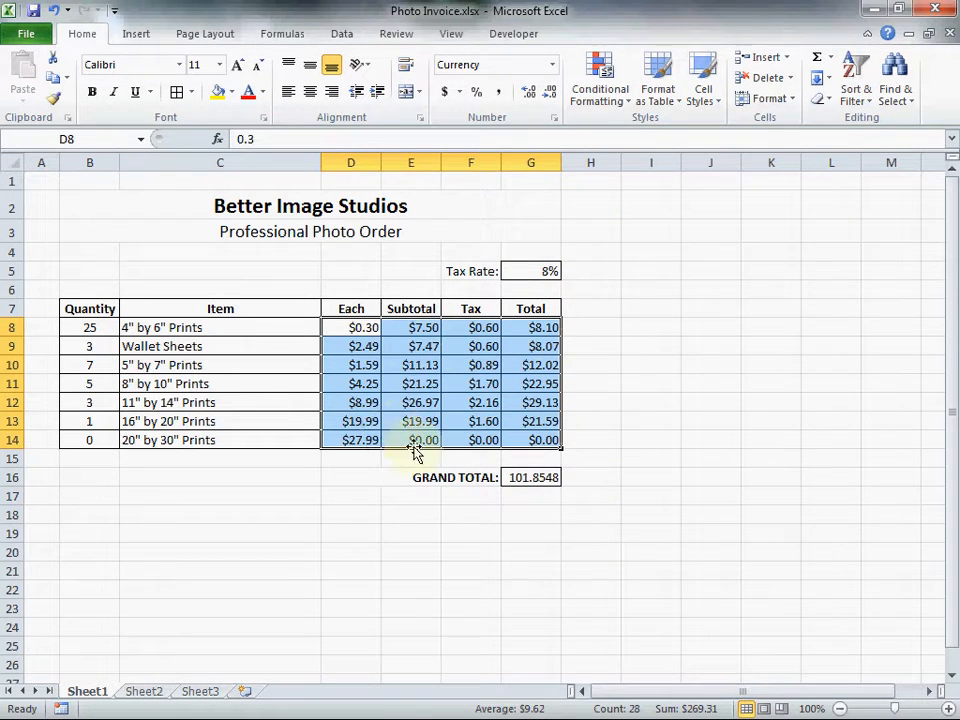
click(512, 477)
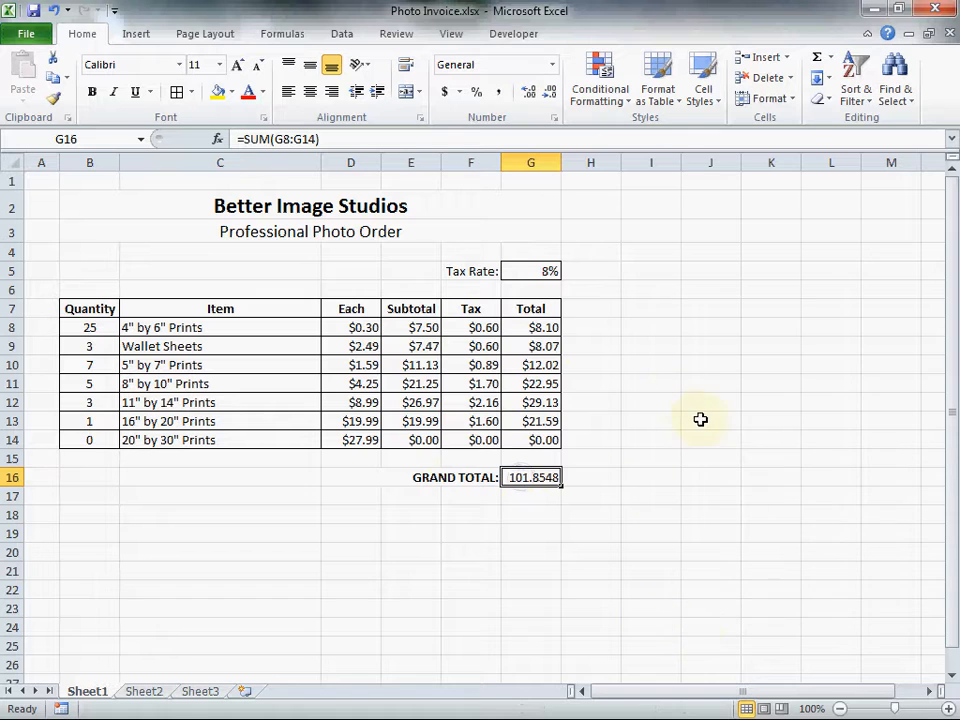
click(549, 75)
click(508, 190)
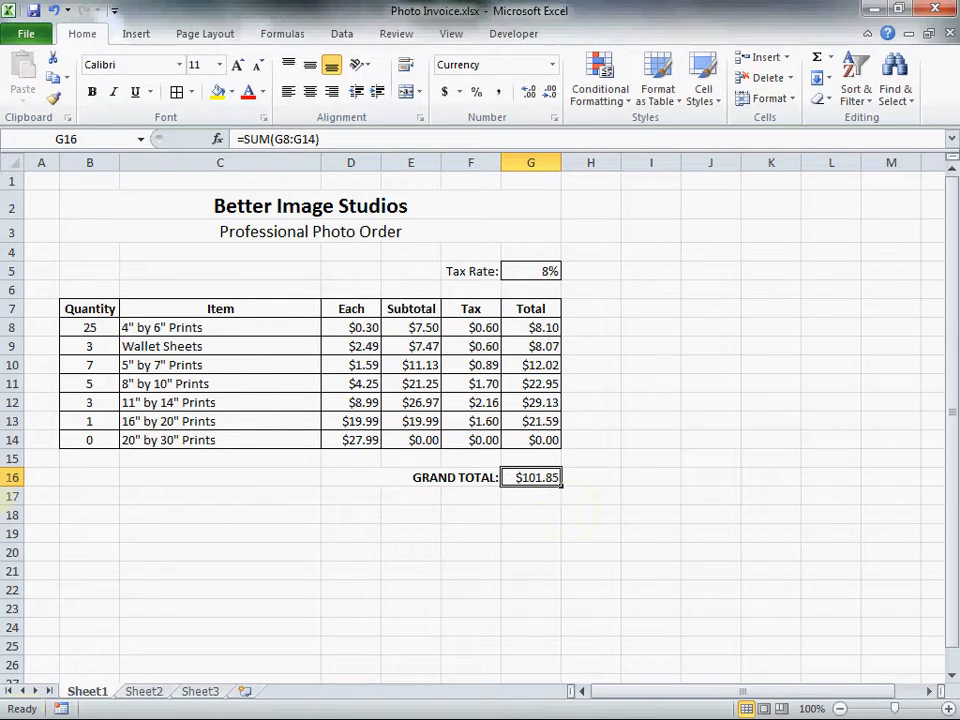
click(3, 508)
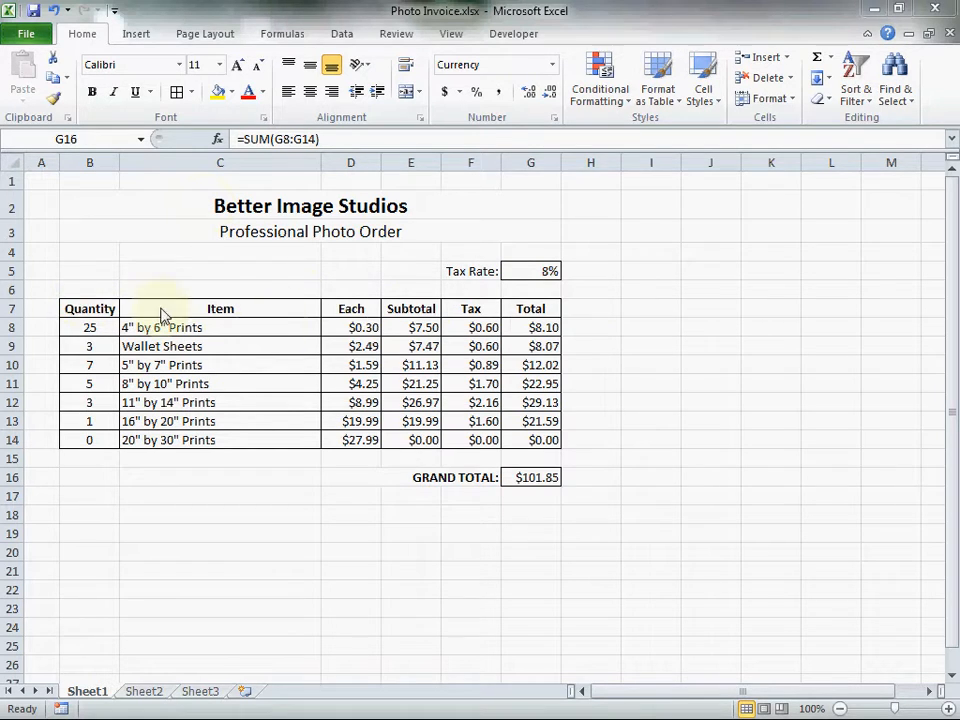
Fill the table's header row B7:G7 with the lightest red theme color.
click(91, 308)
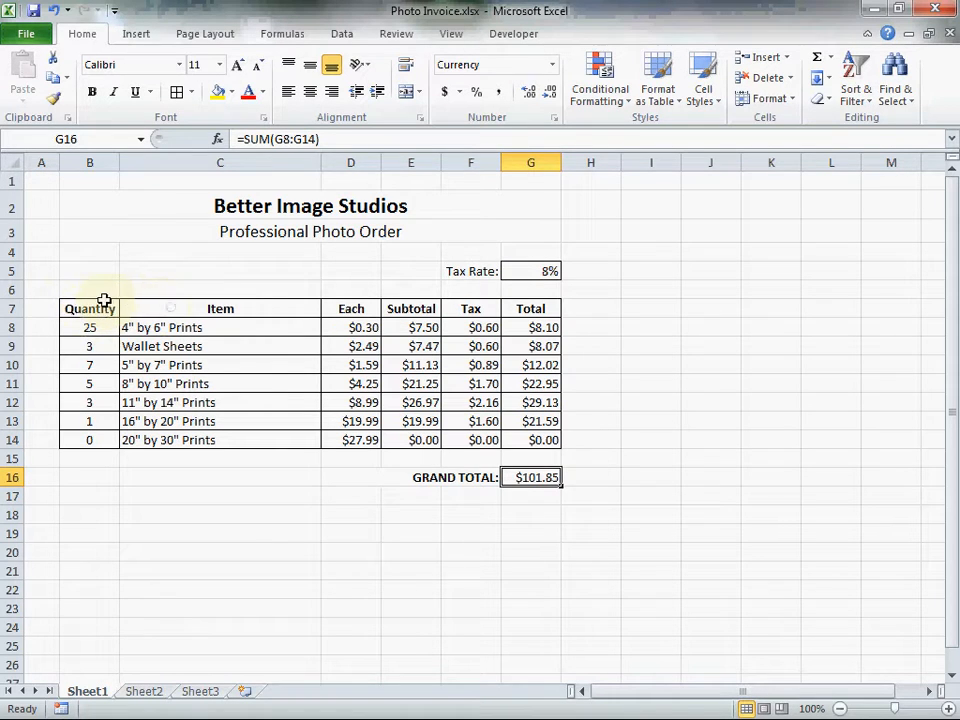
drag(101, 306, 516, 311)
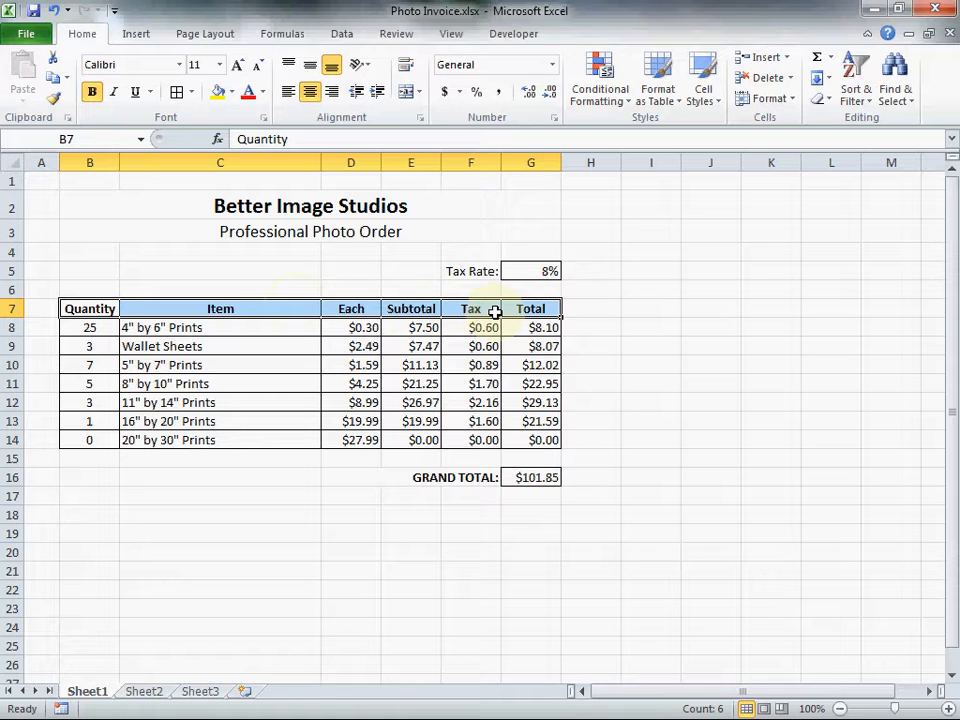
click(230, 94)
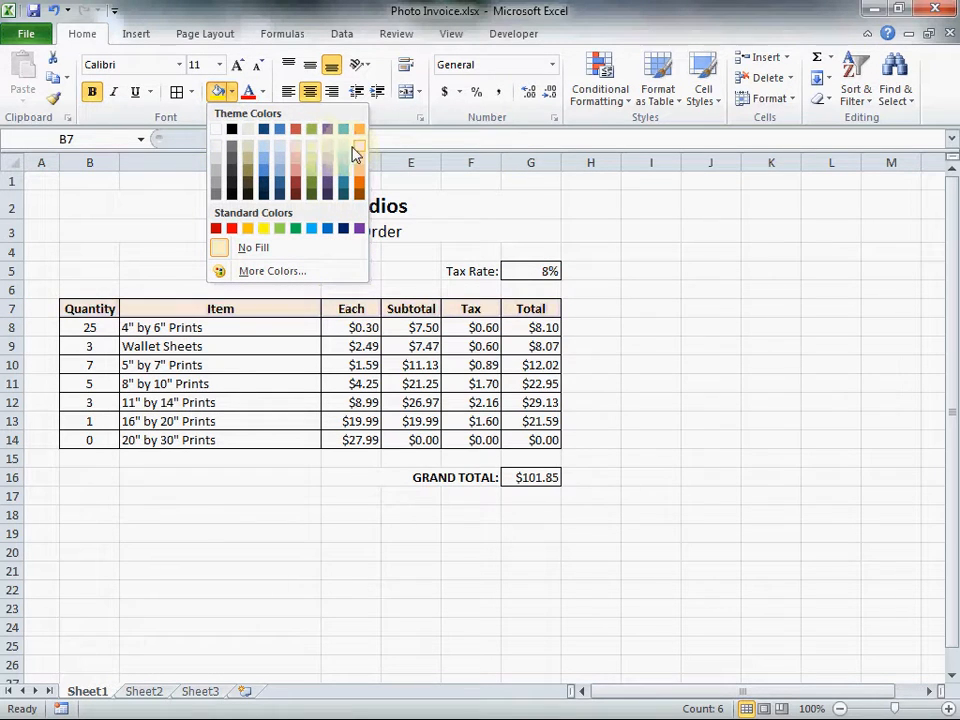
click(293, 150)
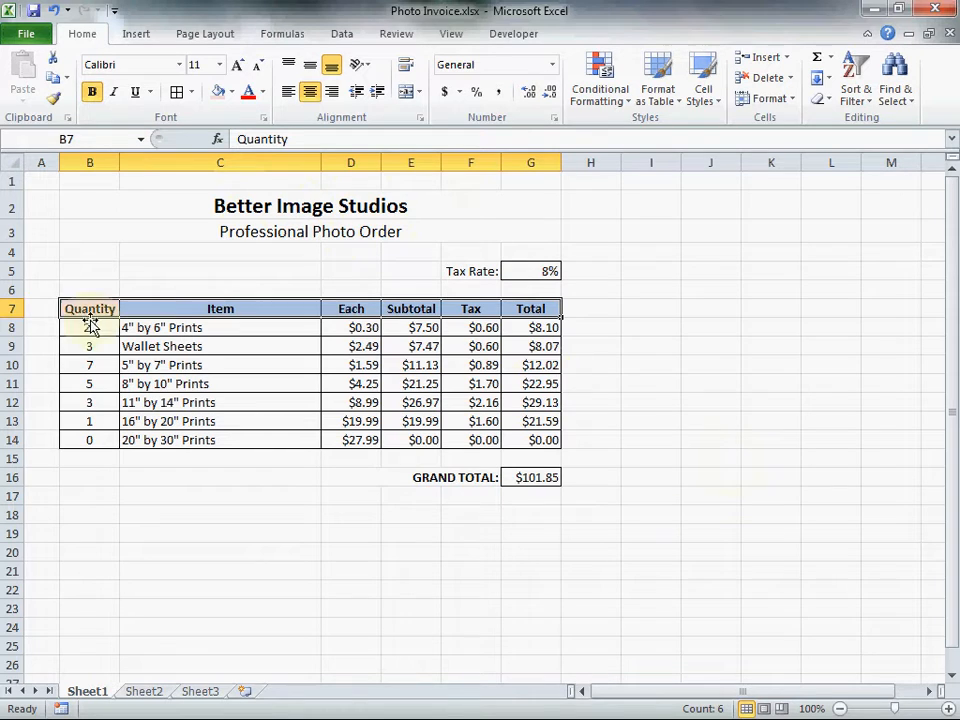
Change the font color of the two title lines in rows 2 and 3 to the darker red theme shade.
drag(92, 207, 446, 231)
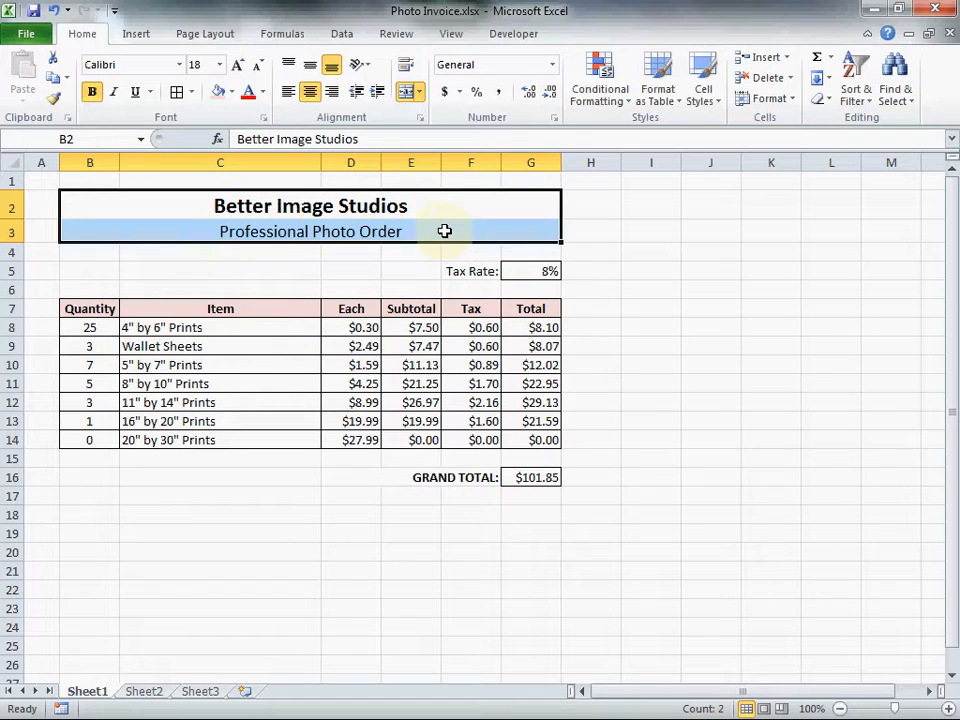
click(261, 94)
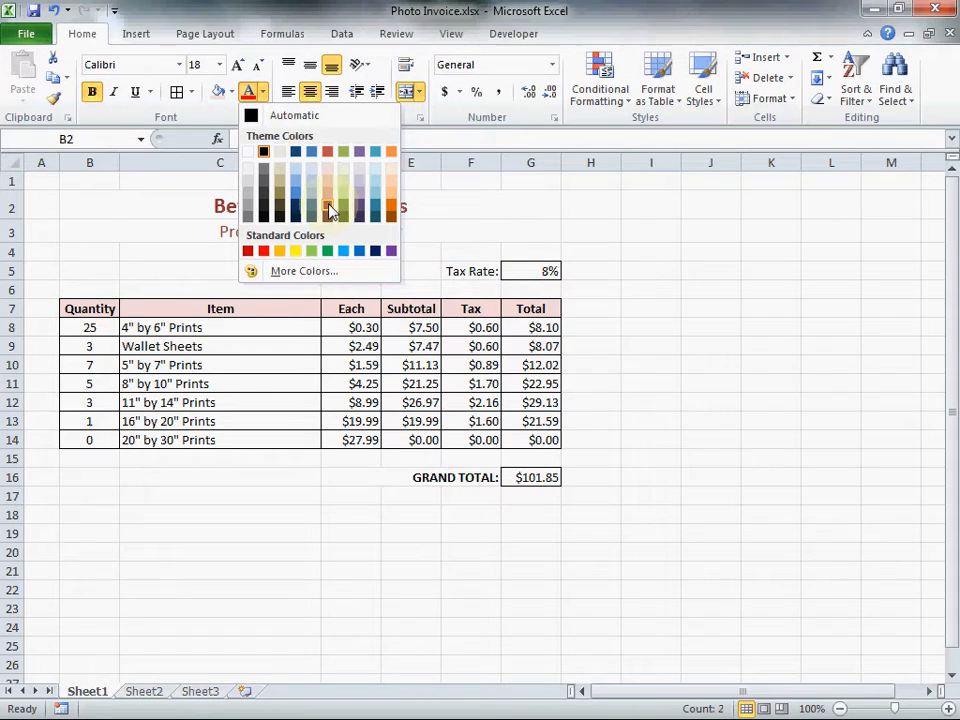
click(333, 210)
click(623, 538)
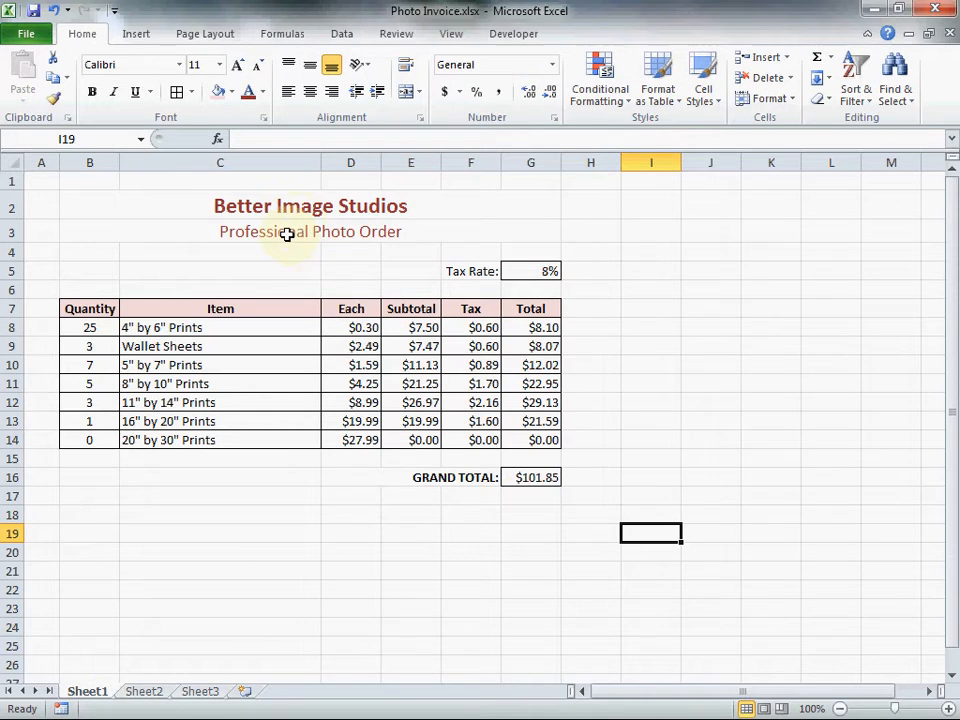
Make the grand total amount in G16 bold.
click(548, 477)
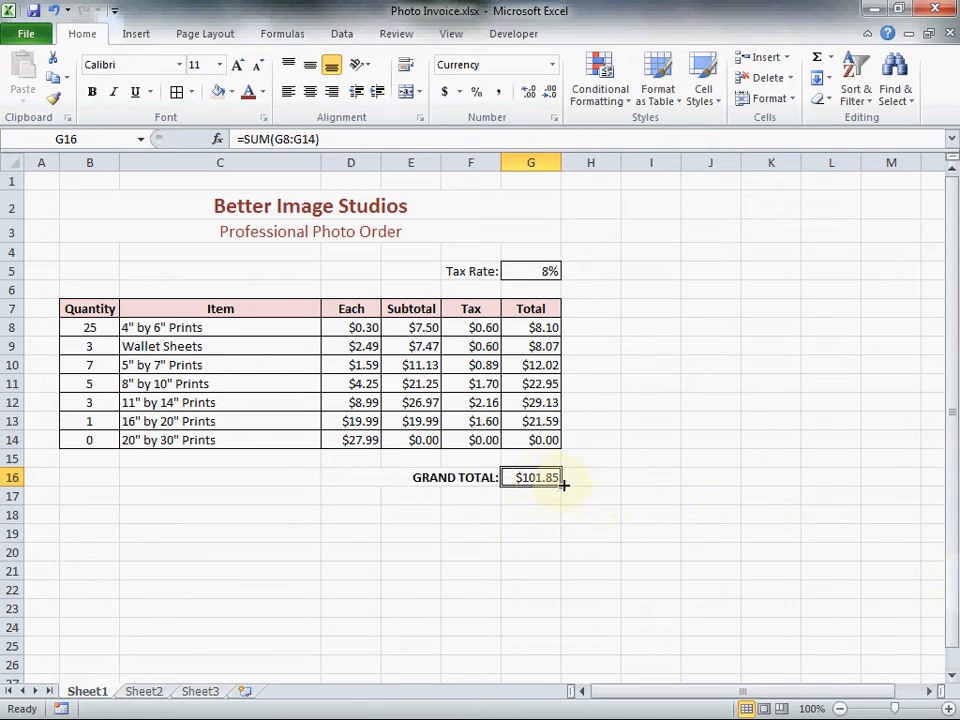
click(91, 91)
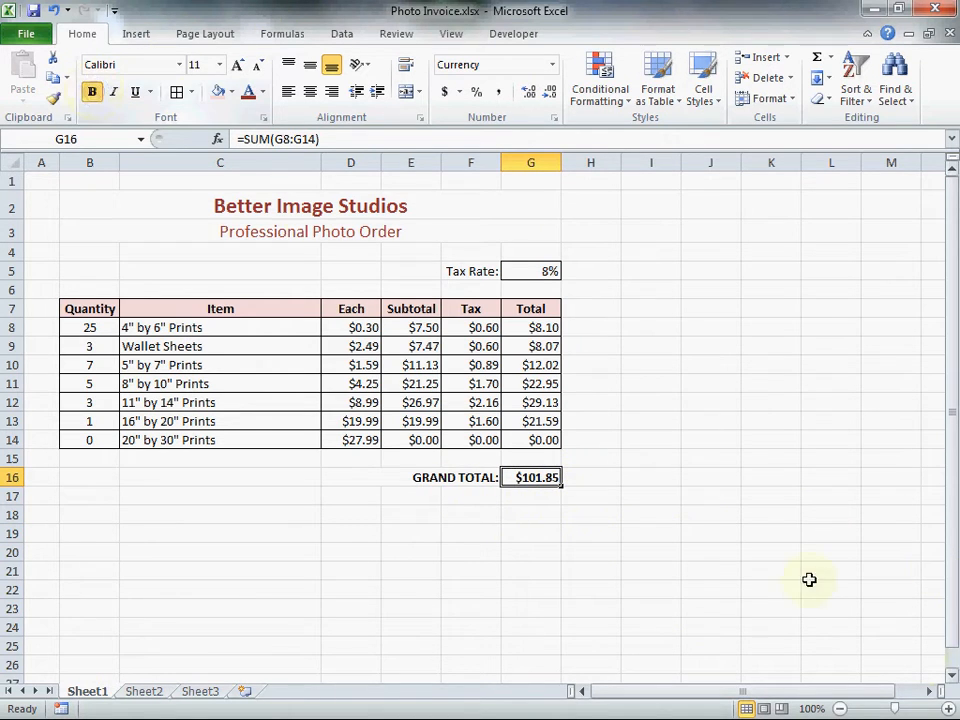
click(706, 578)
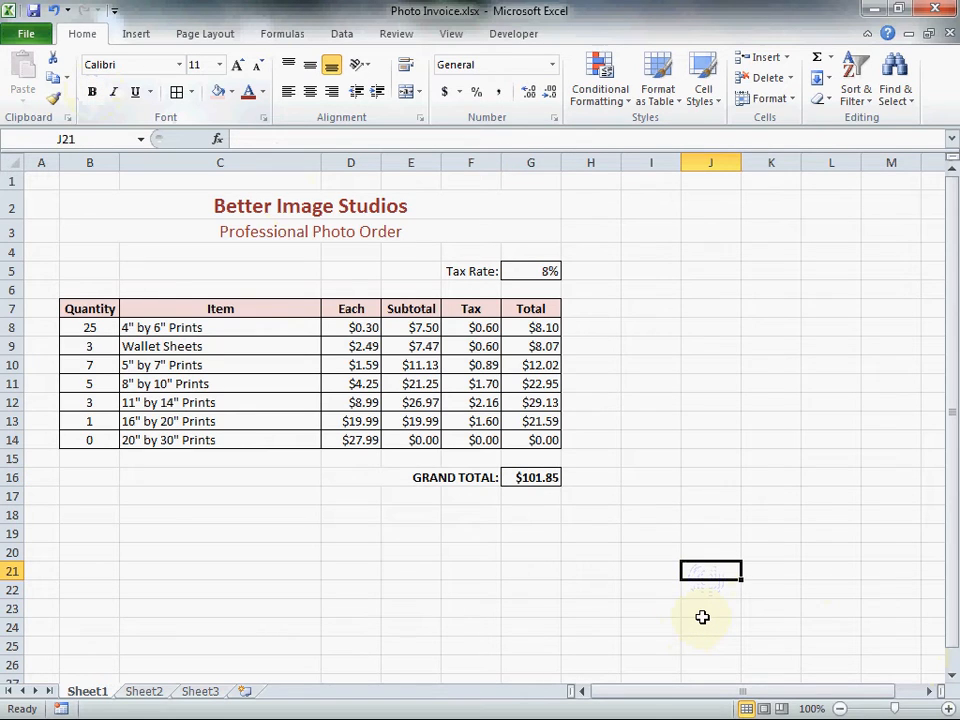